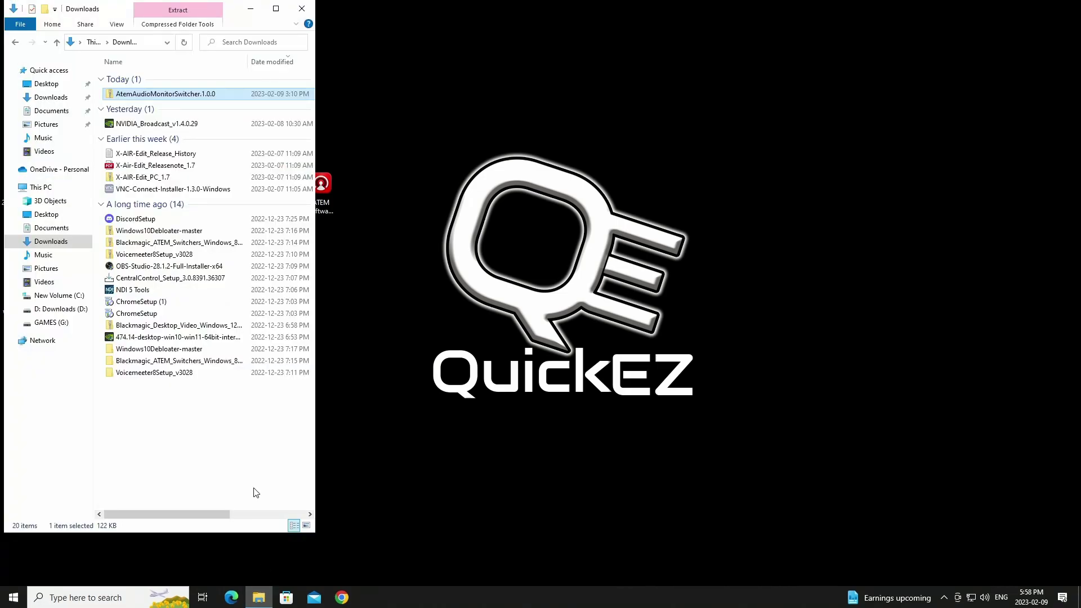
Create a new folder named ATEM on the C: drive.
mouse_move(232, 15)
mouse_down()
mouse_move(233, 1)
mouse_move(267, 18)
mouse_move(247, 15)
mouse_up()
click(62, 295)
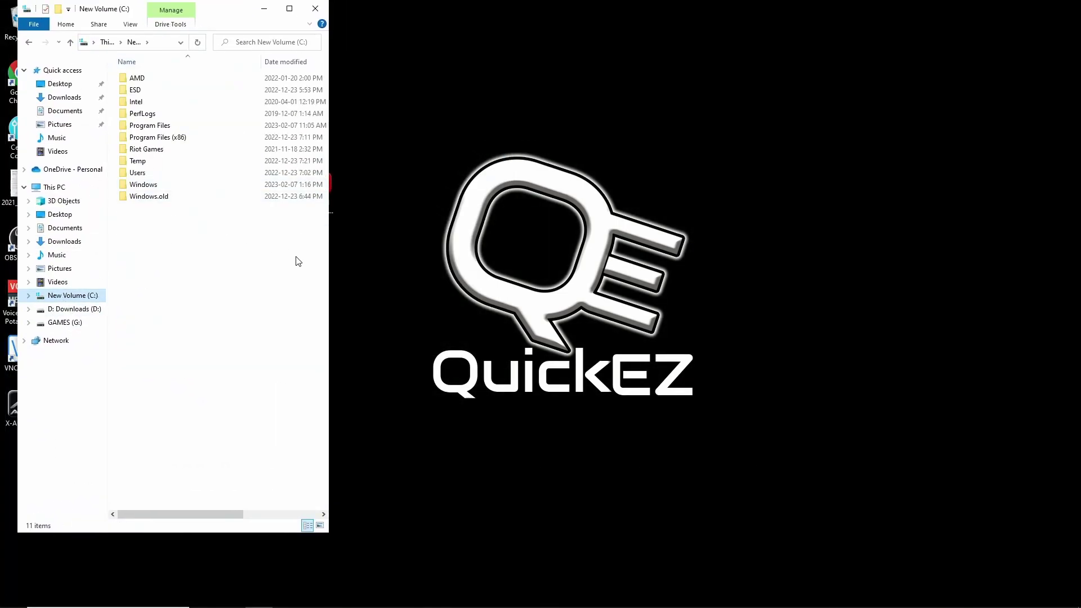
key(ctrl+shift+n)
text(ATEM)
key(Return)
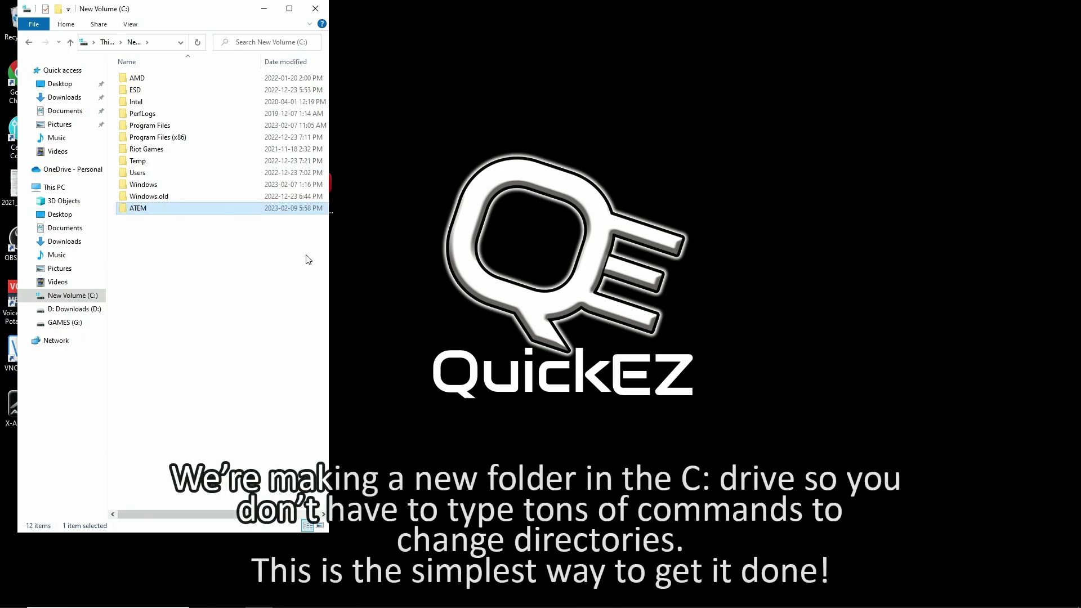
drag(208, 9, 956, 28)
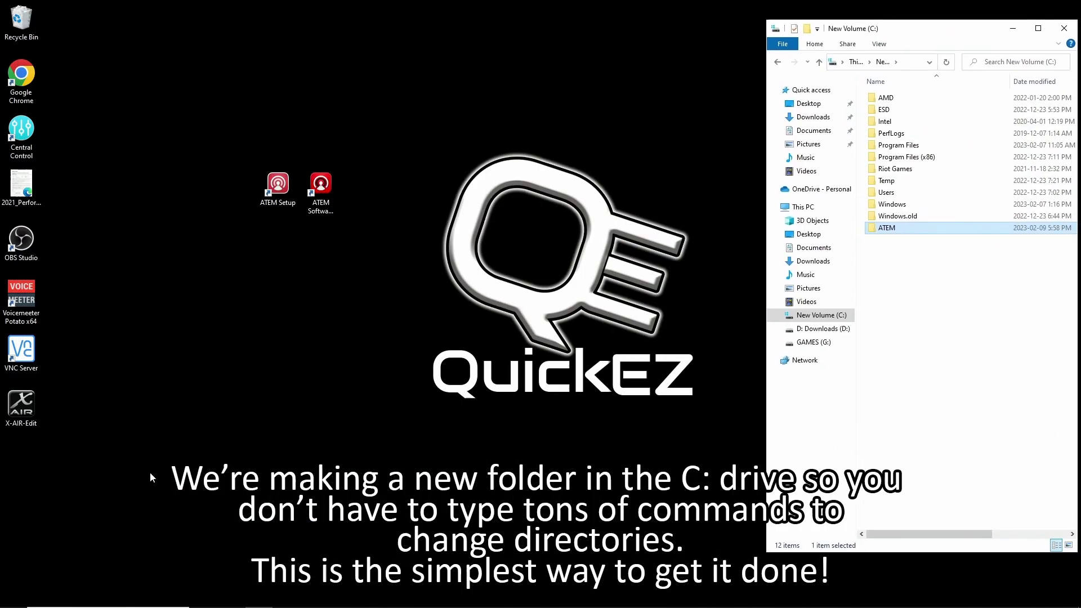
Extract the AtemAudioMonitorSwitcher.1.0.0 zip from Downloads to the Desktop.
mouse_move(212, 602)
right_click(259, 597)
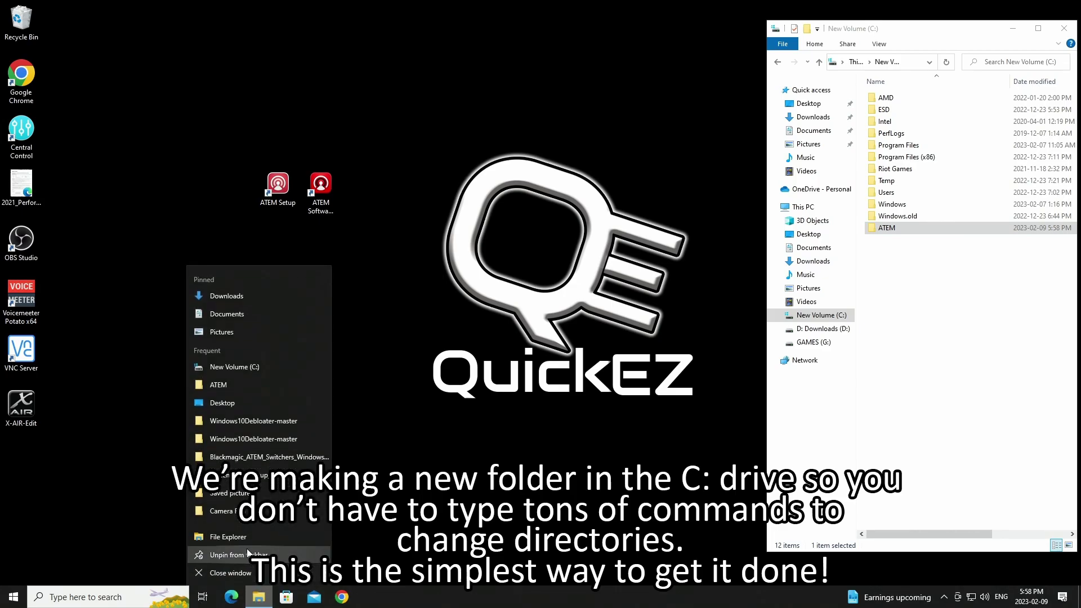
click(225, 556)
click(50, 241)
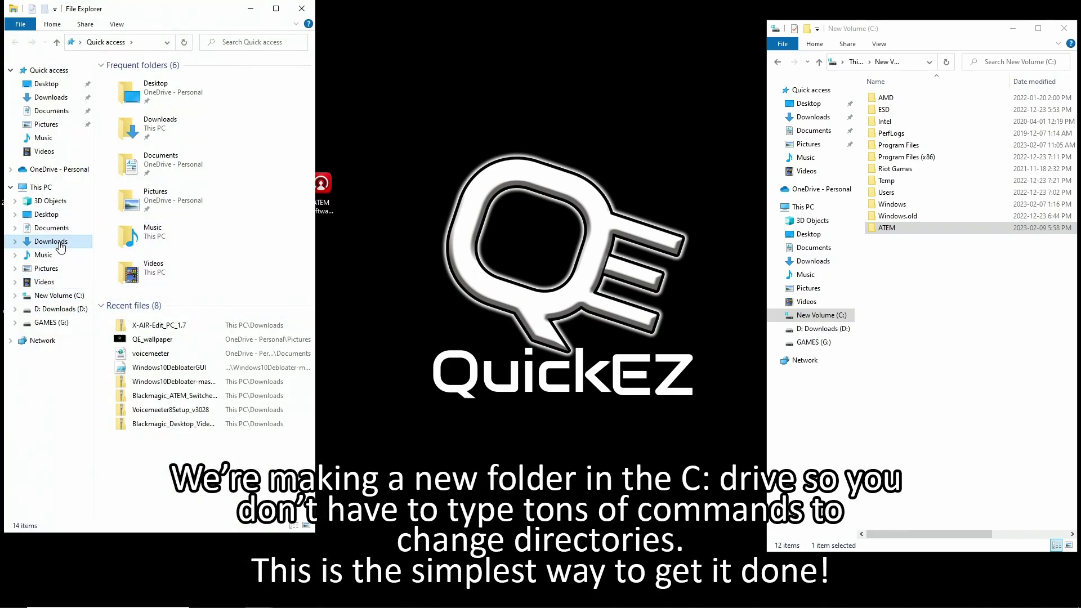
click(134, 92)
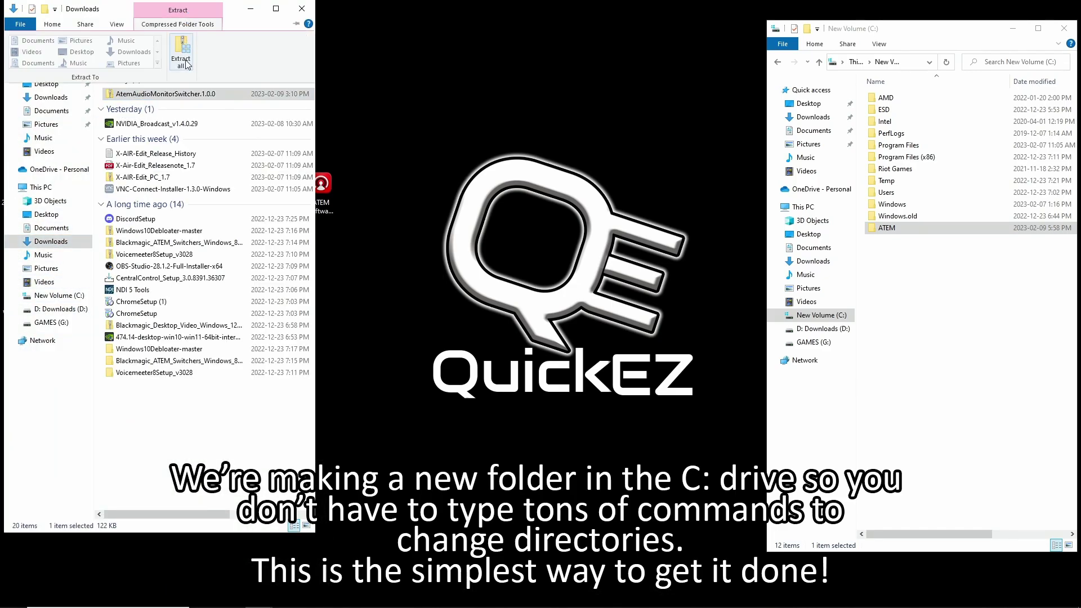
click(666, 267)
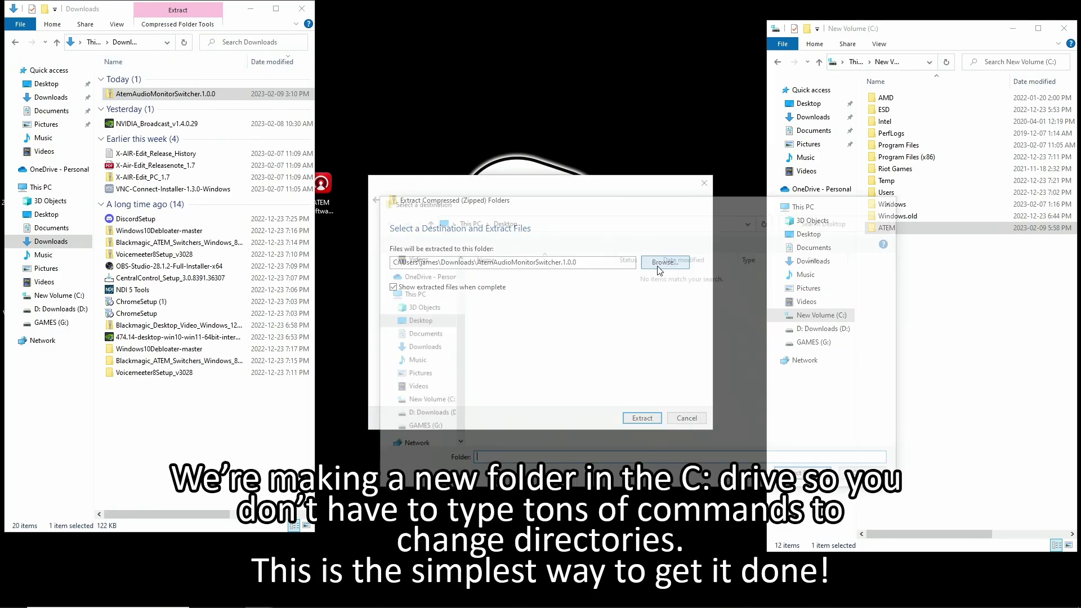
click(815, 477)
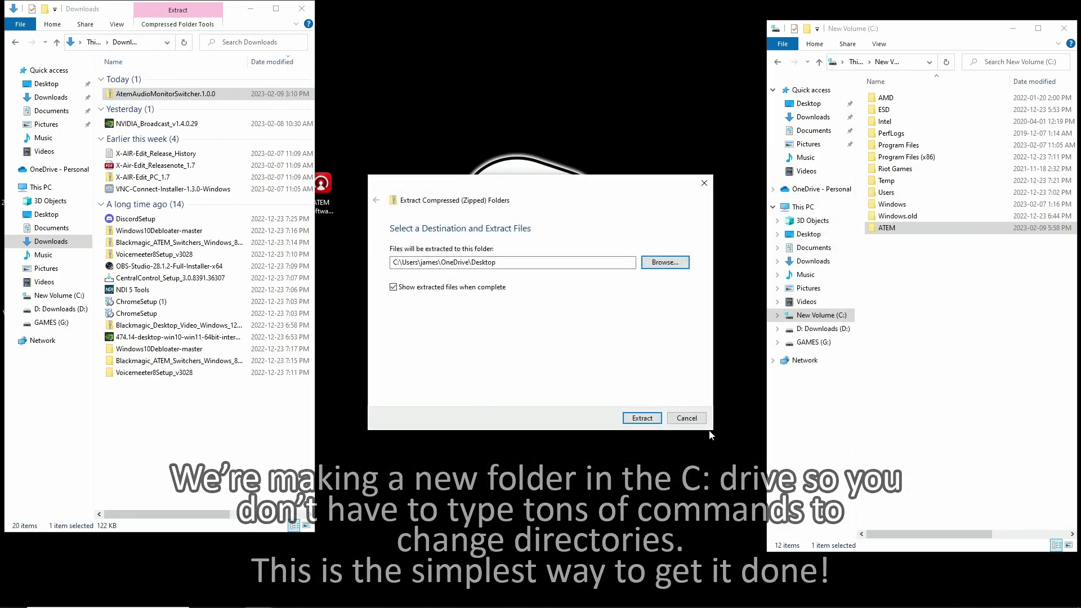
click(643, 417)
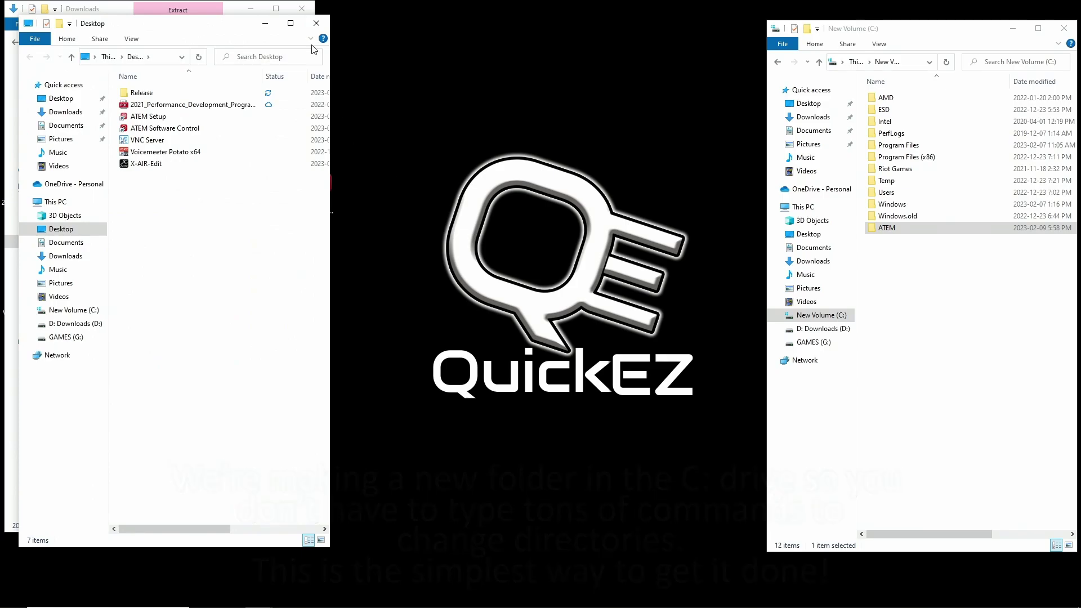
Close the Downloads and Desktop windows, then open the Release folder and the empty C:\ATEM folder.
click(308, 8)
drag(210, 24, 415, 57)
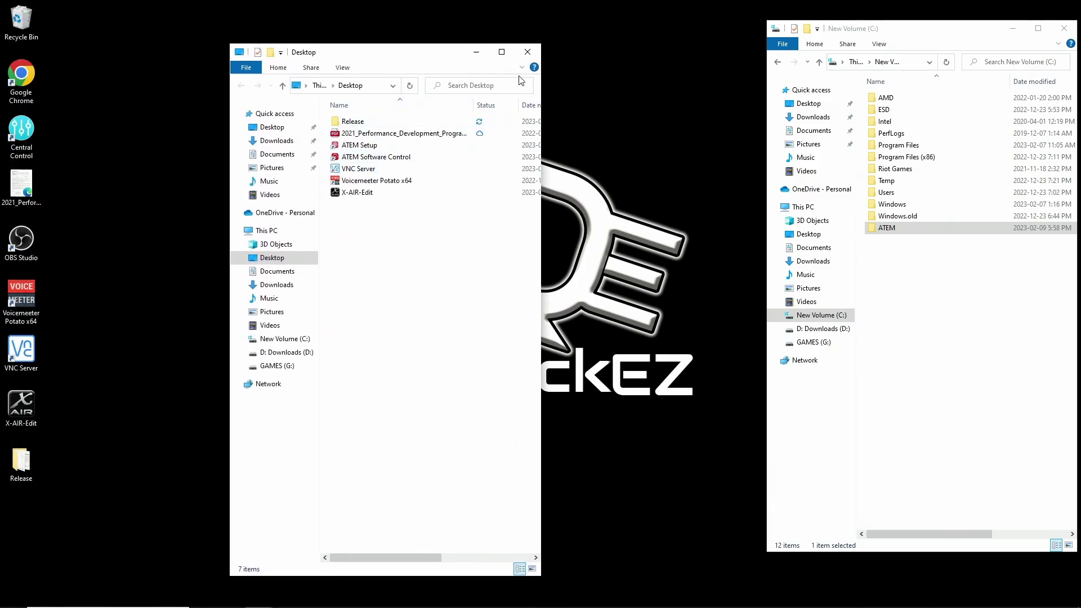
click(527, 52)
double_click(21, 461)
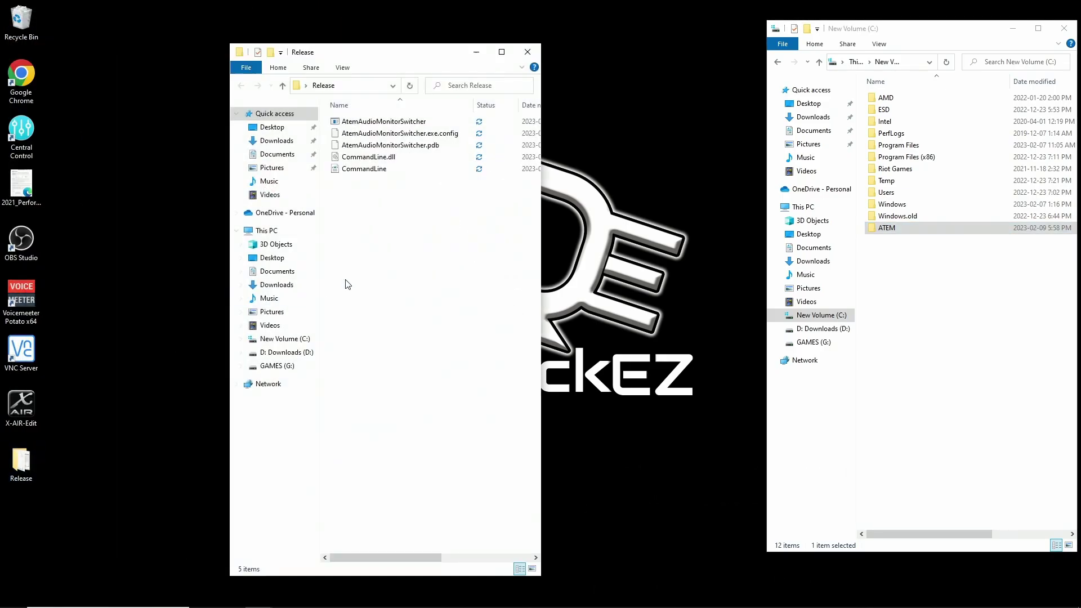
drag(375, 194, 339, 129)
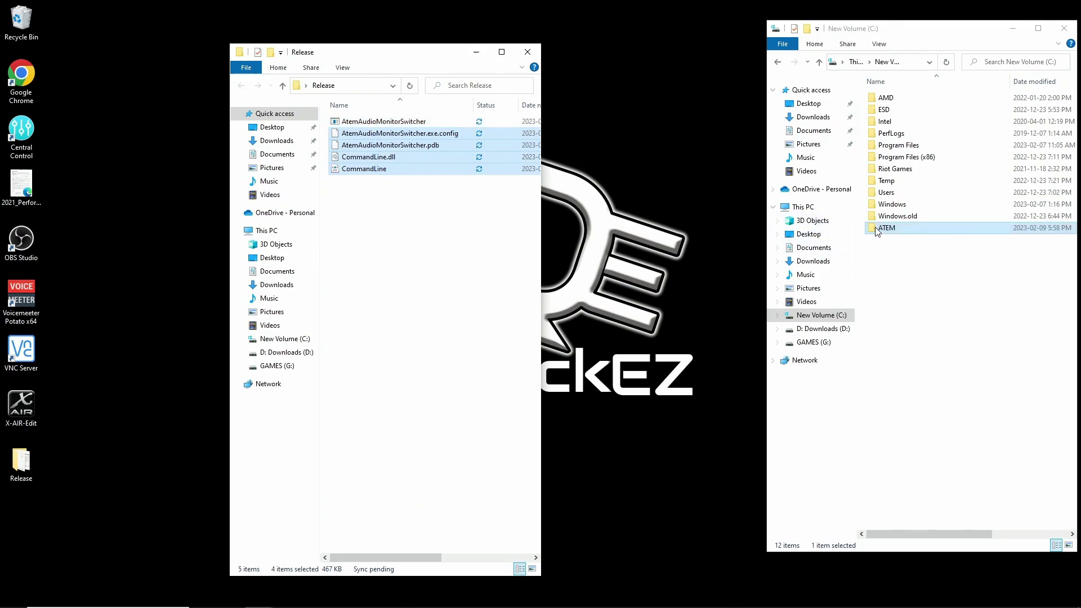
double_click(879, 228)
Copy the five Release files into C:\ATEM and close the Release window.
drag(389, 218, 361, 118)
right_click(366, 142)
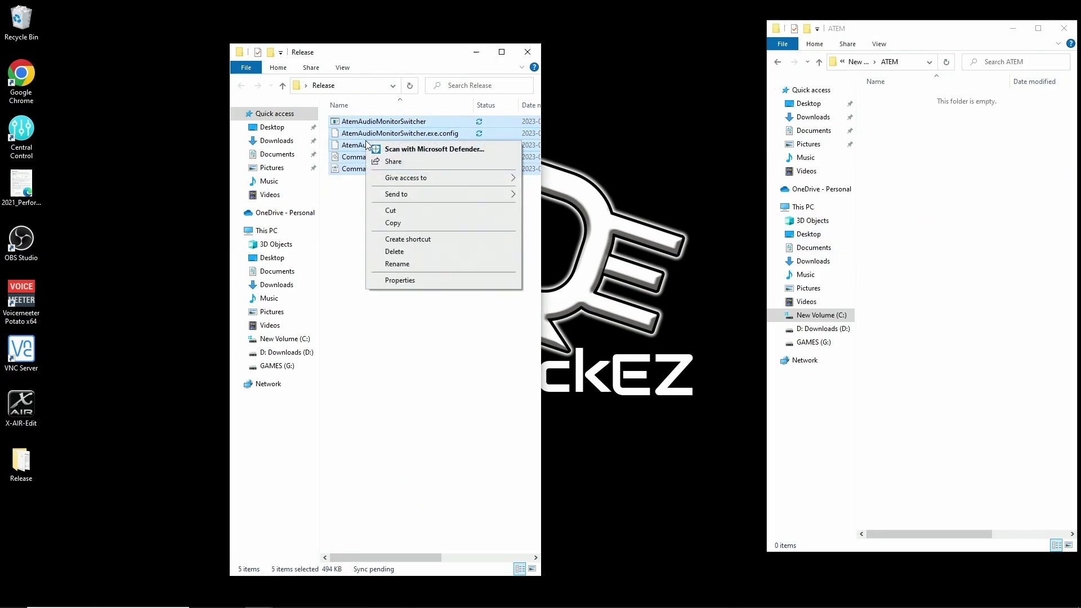
click(417, 225)
right_click(926, 232)
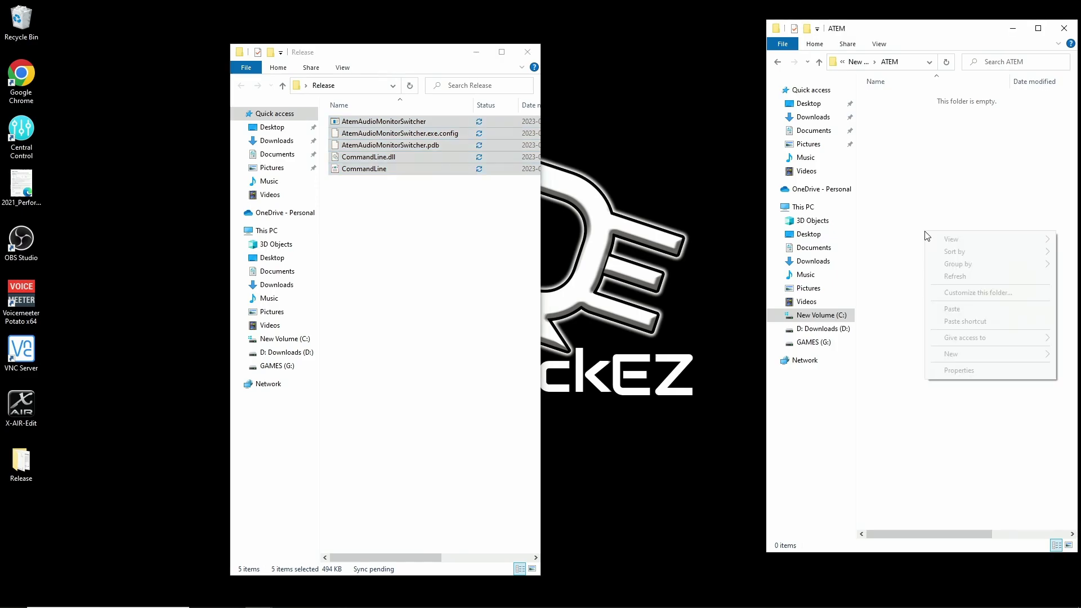
click(952, 308)
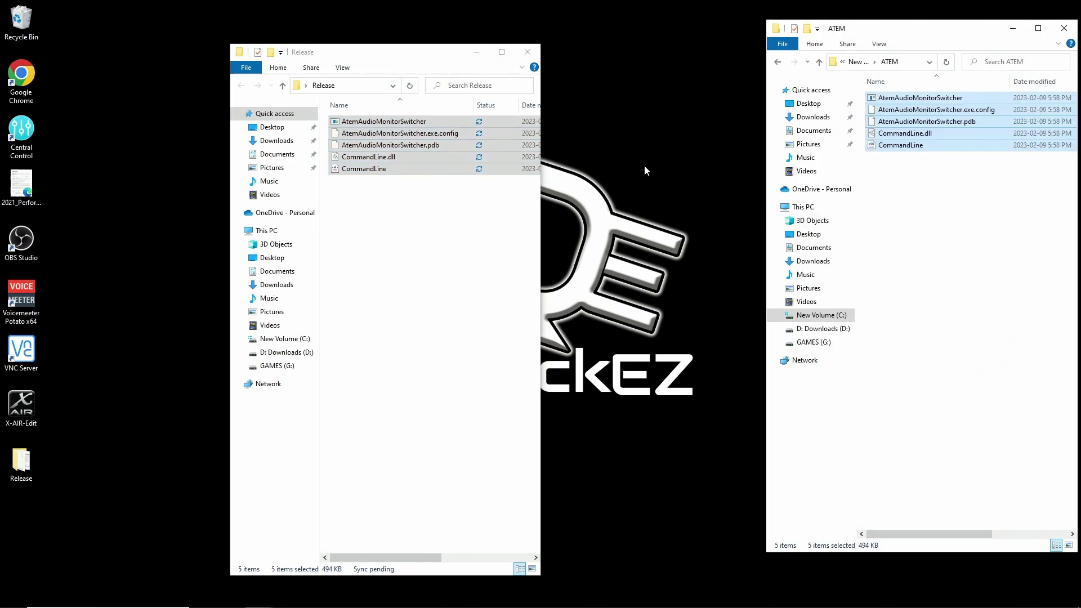
click(532, 52)
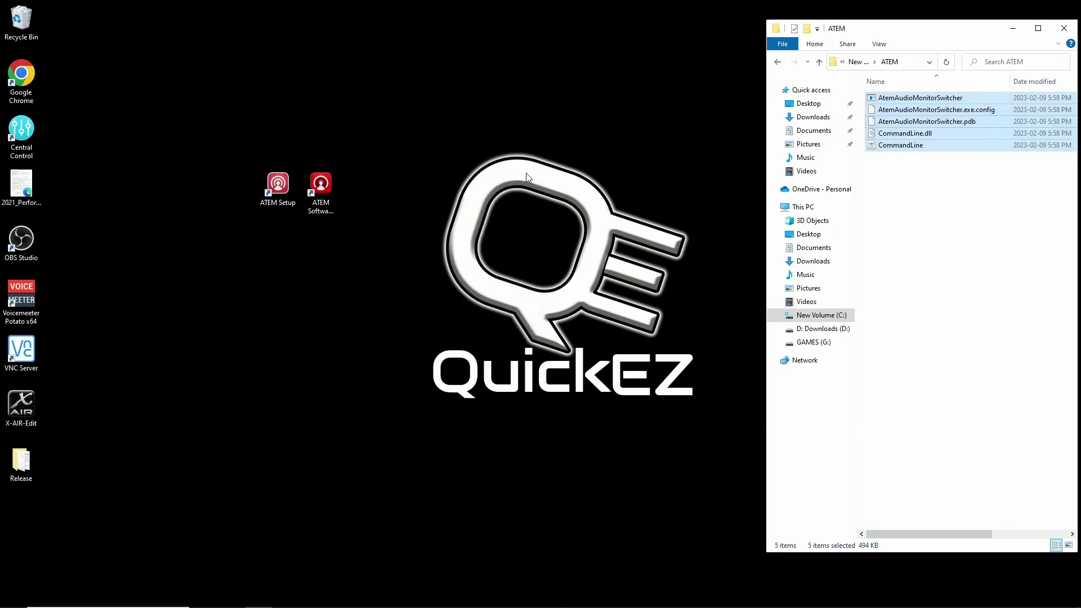
Launch Command Prompt via CMD and change the directory to C:\ATEM.
key(super)
text(CMD)
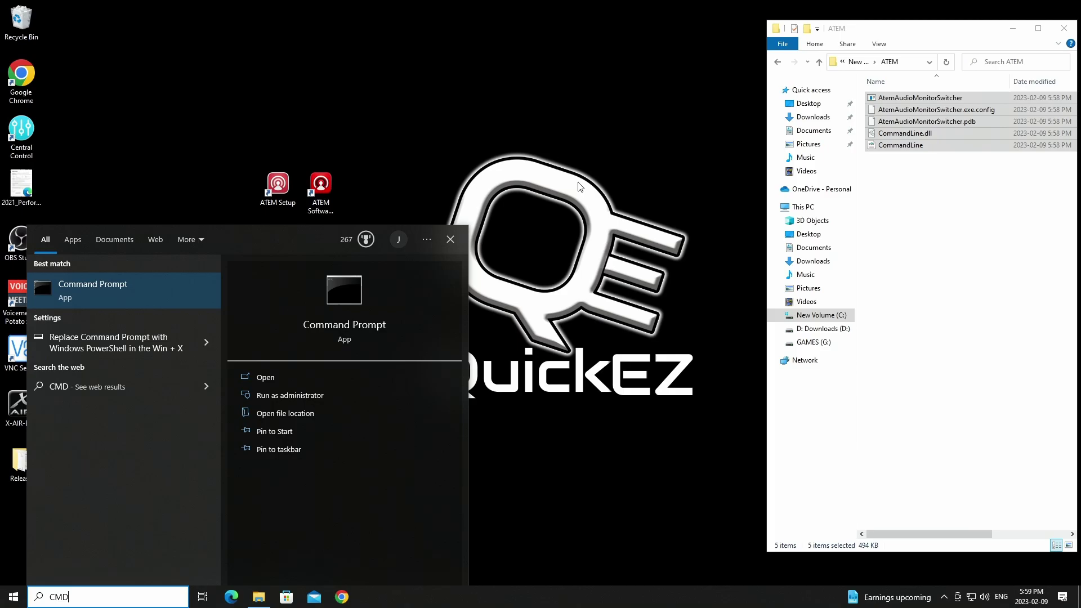
key(Return)
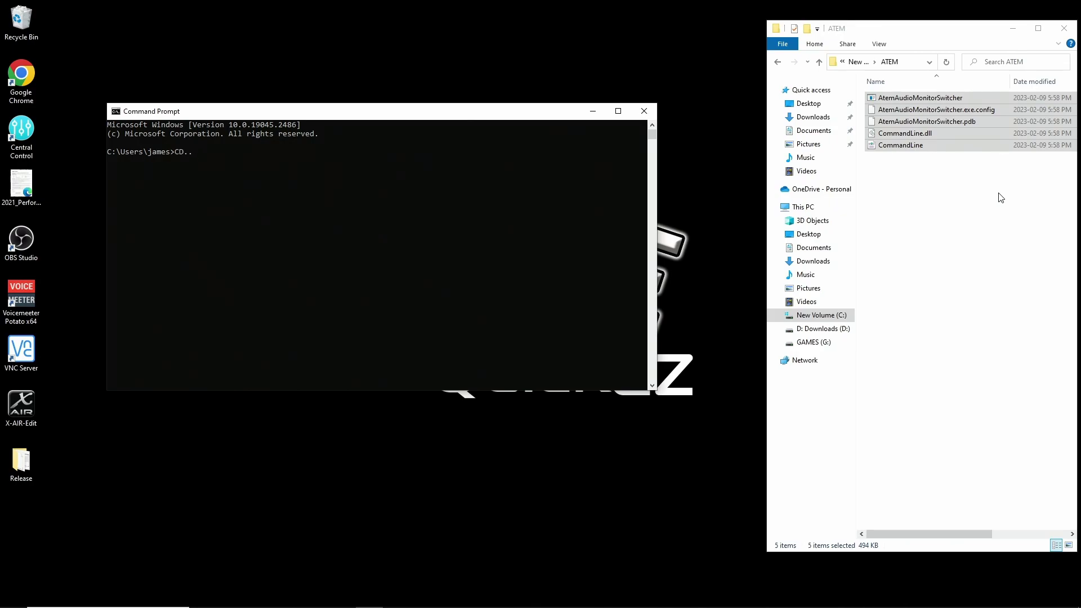
key(Return)
key(Return)
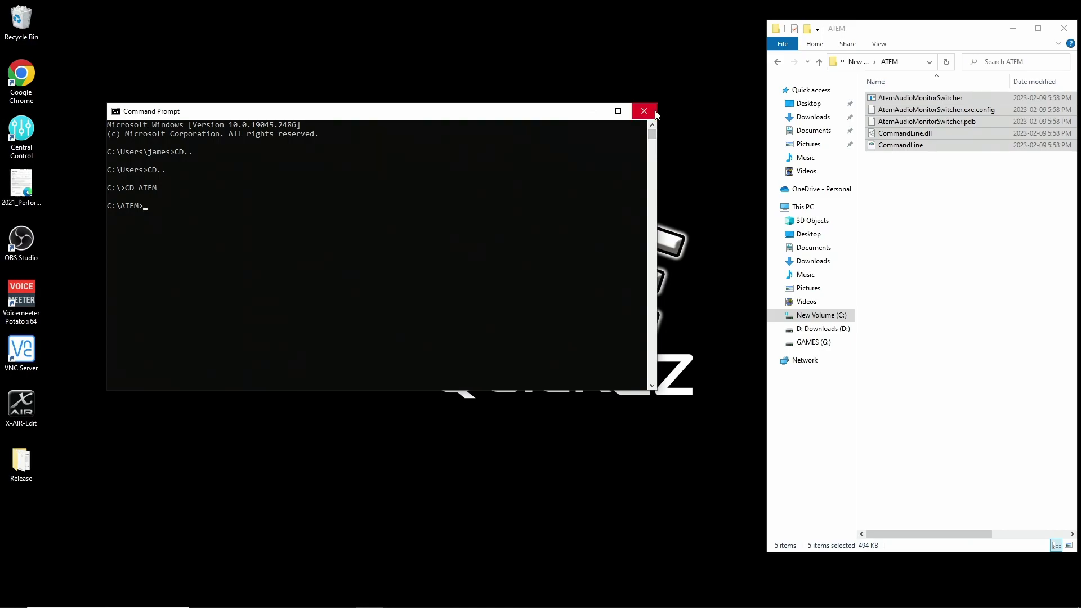
Resize the console window and move it to the lower centre of the screen.
drag(656, 112, 470, 115)
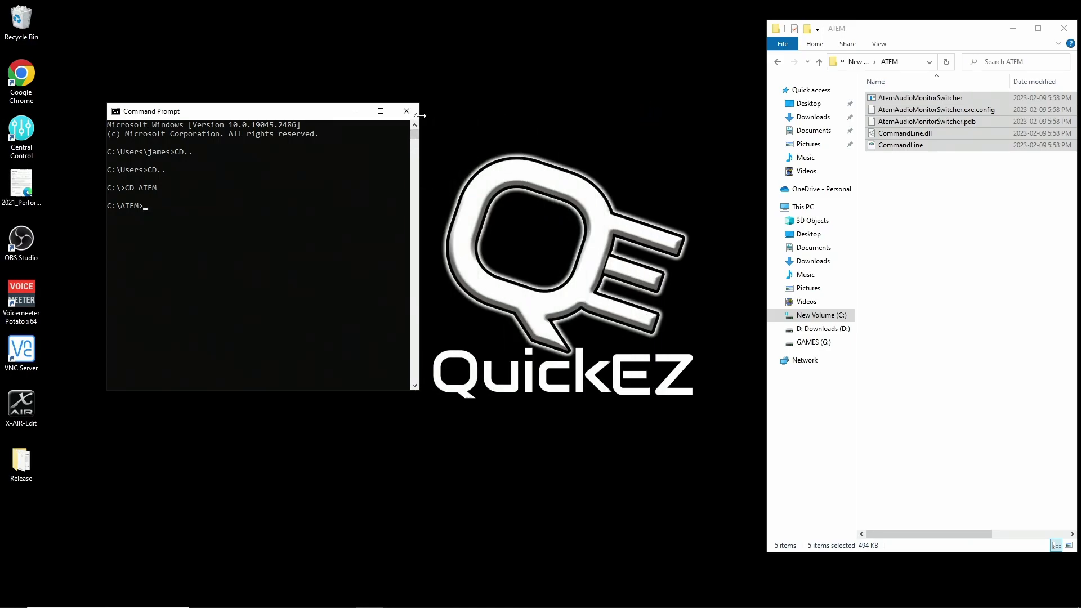
drag(421, 116, 426, 115)
drag(318, 114, 636, 370)
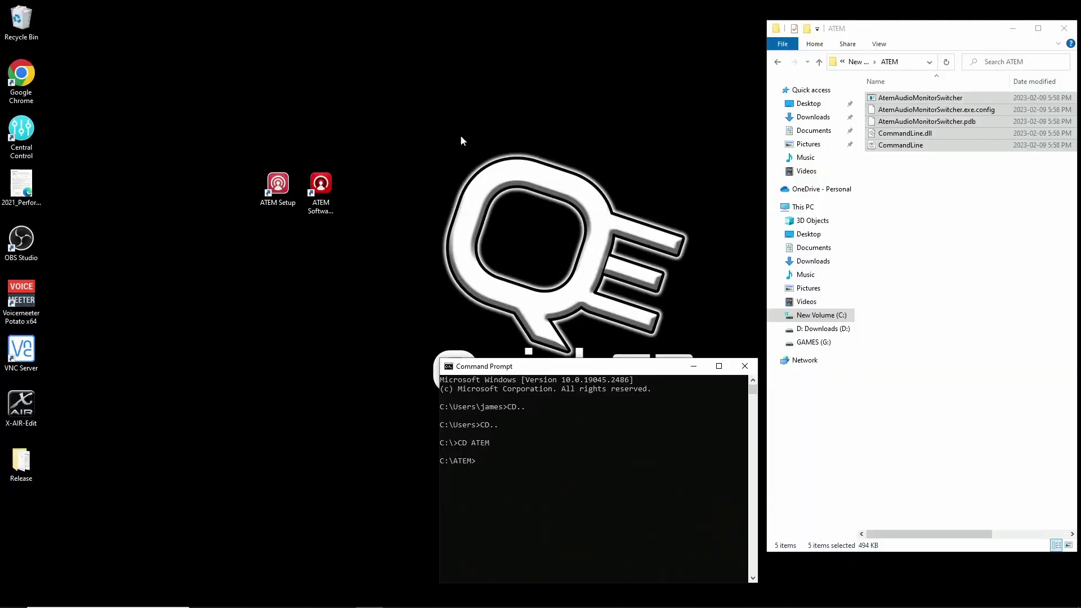
double_click(284, 192)
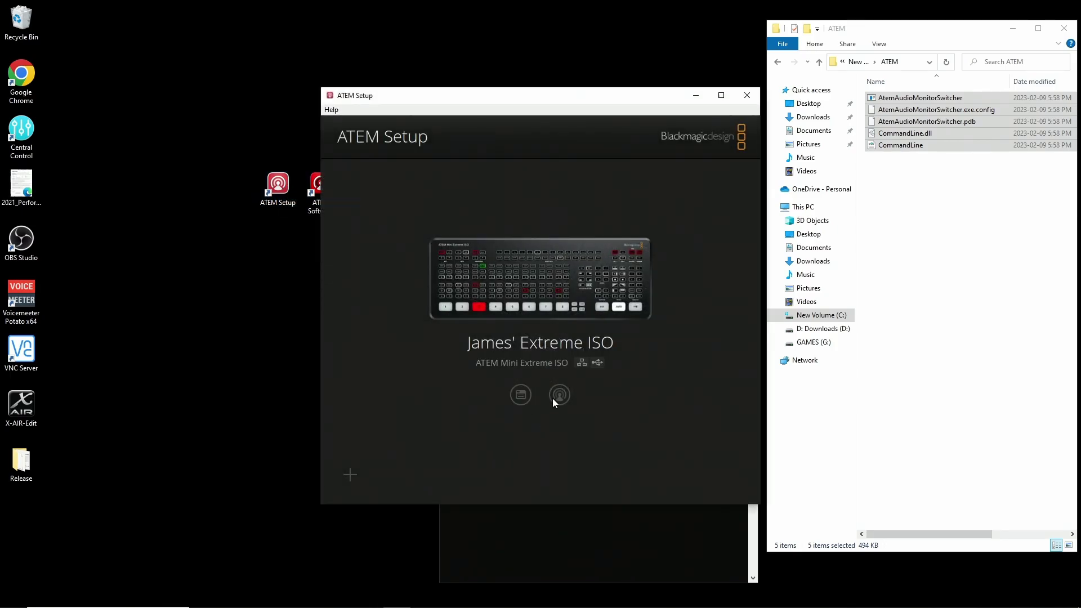
click(520, 395)
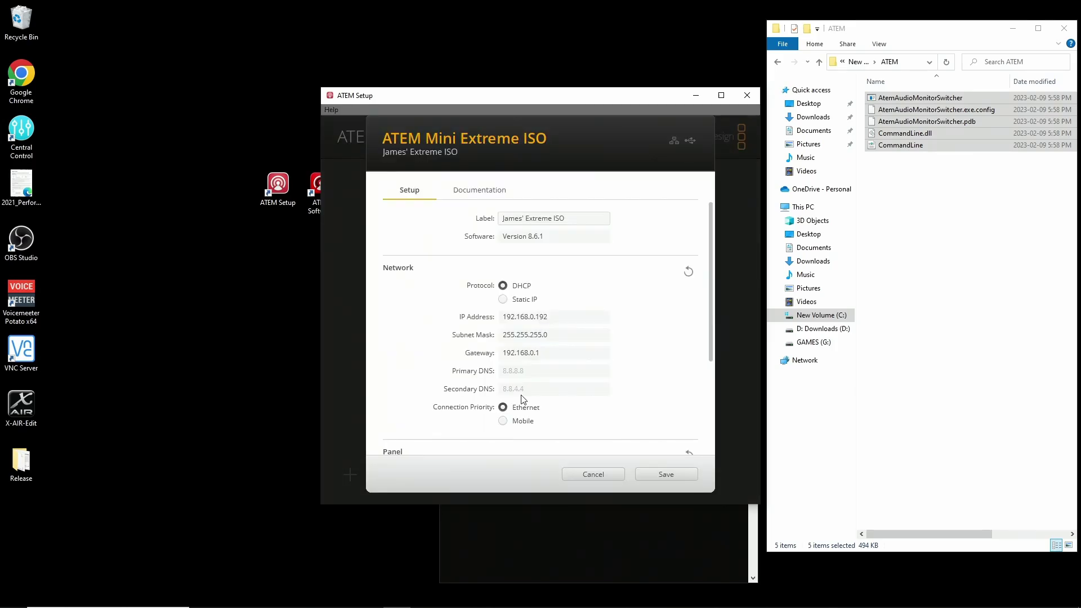
drag(565, 316, 496, 317)
click(543, 317)
double_click(521, 318)
click(450, 321)
Close ATEM Setup and copy the first command, atemaudiomonitorswitcher.exe 192.168.0.192, from Notepad.
click(755, 95)
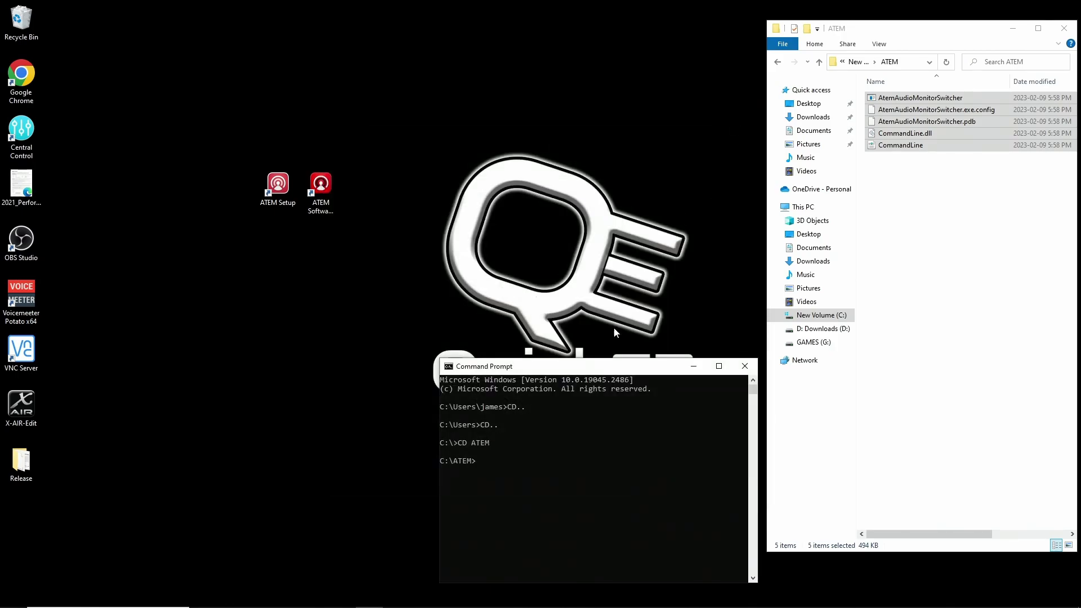
click(604, 443)
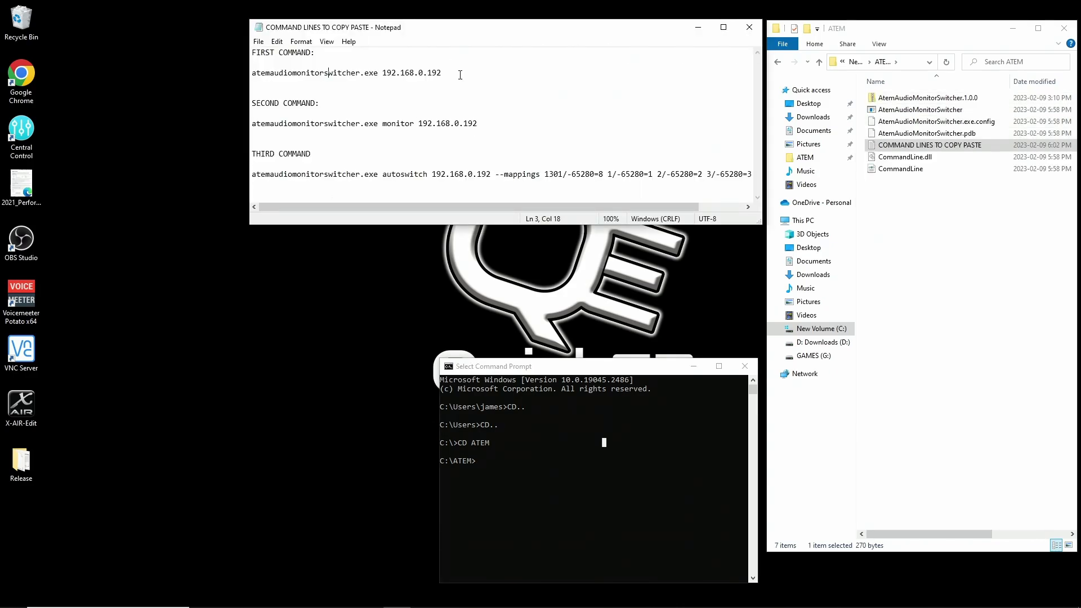
drag(444, 73, 230, 70)
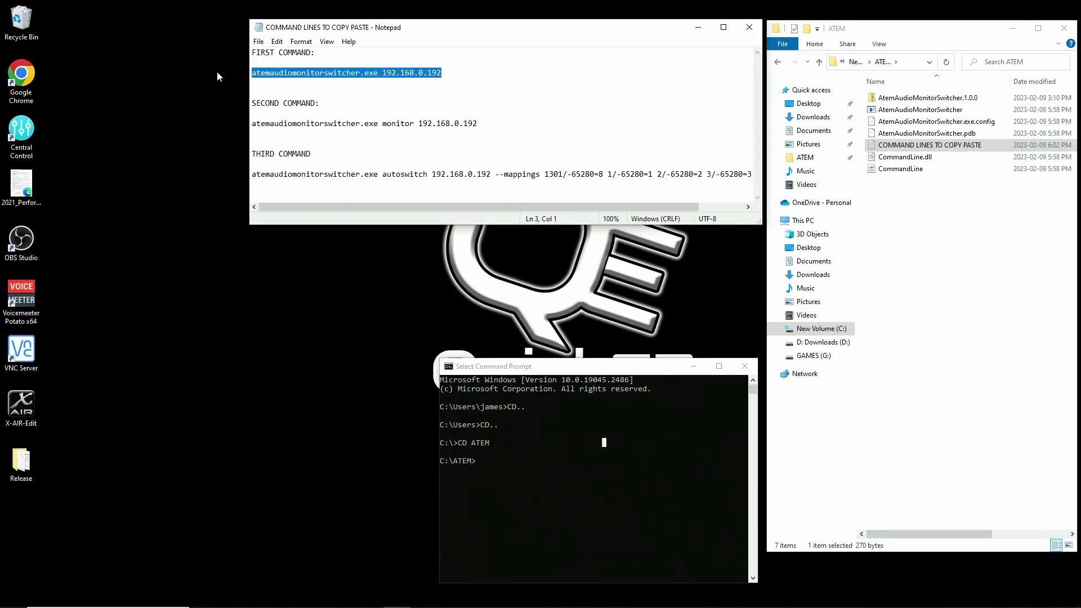
Paste and run atemaudiomonitorswitcher.exe 192.168.0.192, enlarging the console to show inputs CAM1–CAM8 and audio IDs.
click(511, 466)
right_click(512, 465)
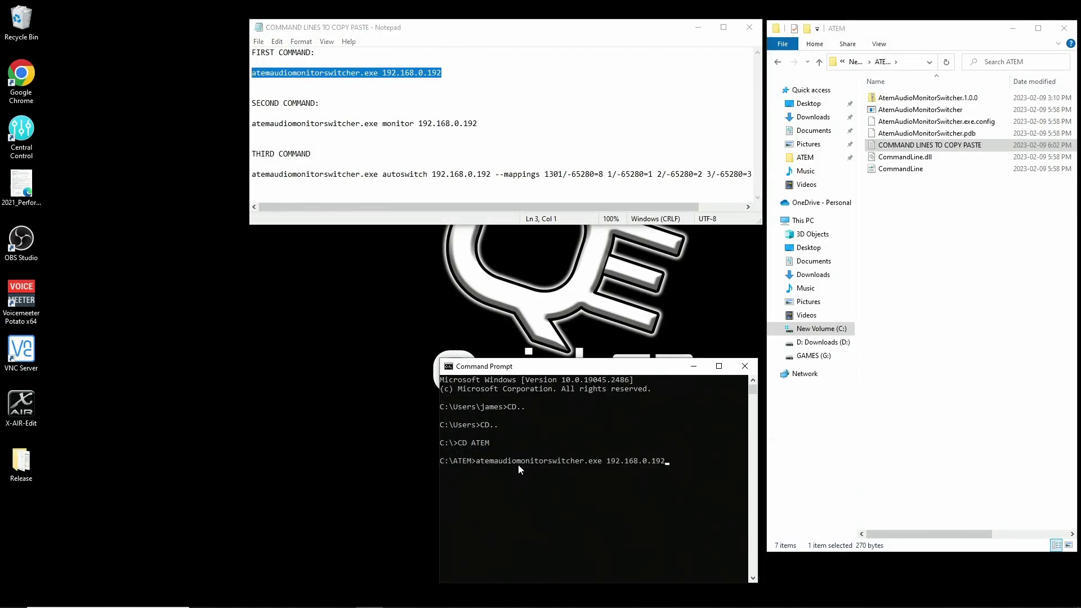
key(Return)
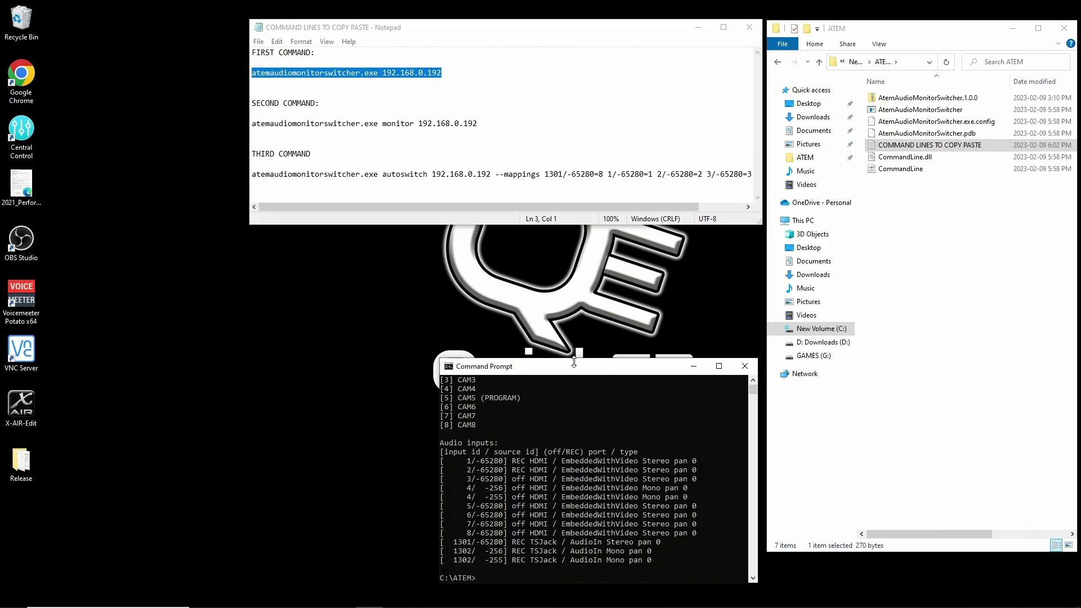
drag(575, 359, 598, 240)
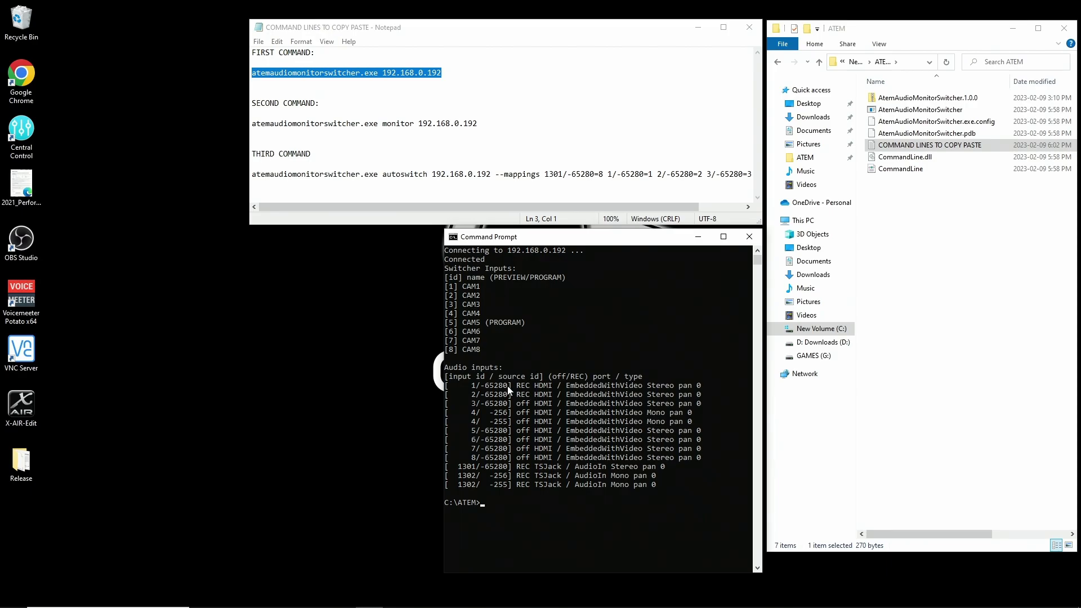
drag(444, 377, 542, 378)
Highlight audio input rows, including 1/-65280, the HDMI inputs 1–8 and the two 1302 microphone lines.
drag(463, 386, 508, 393)
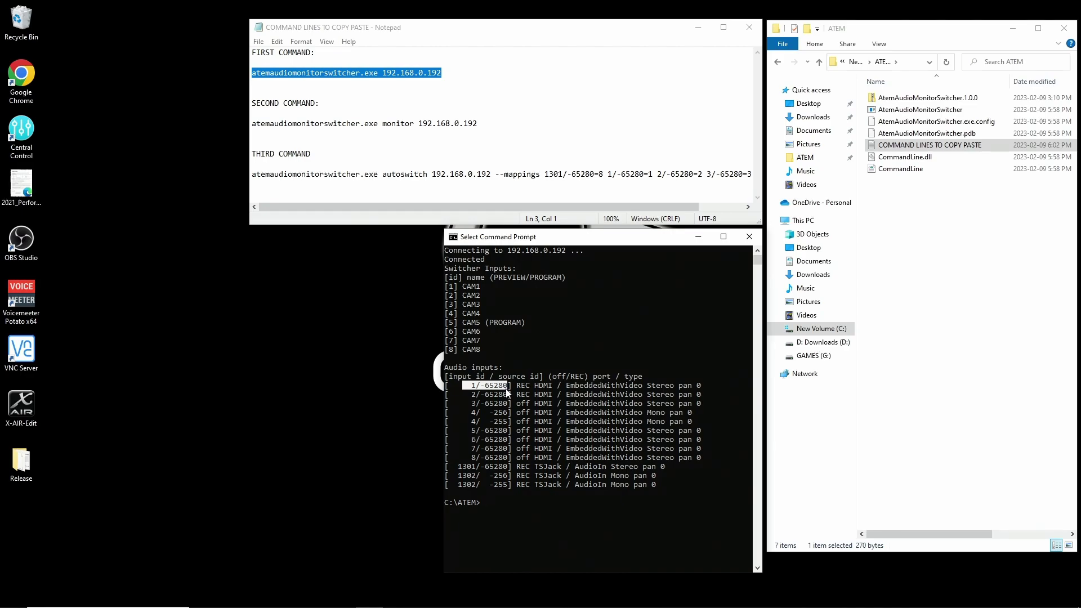
drag(507, 392, 506, 484)
click(545, 431)
mouse_move(465, 385)
mouse_down()
mouse_move(507, 466)
mouse_move(500, 403)
mouse_move(523, 461)
mouse_move(524, 389)
mouse_move(516, 378)
mouse_move(470, 386)
mouse_up()
click(509, 359)
drag(455, 474, 656, 486)
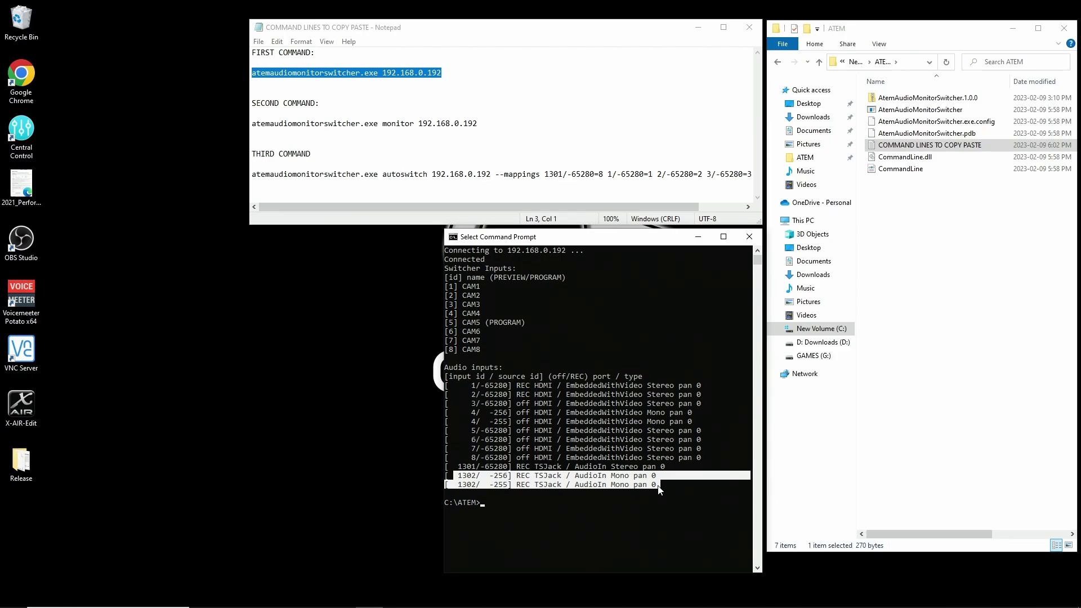
drag(660, 490, 460, 478)
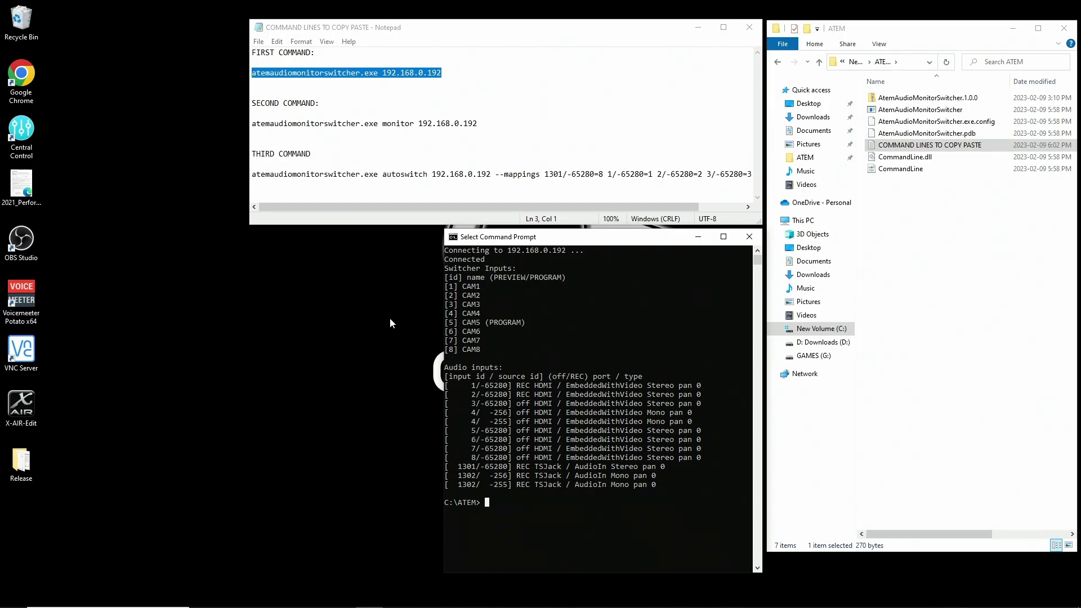
Type the first command, clear it with Esc, and minimize the Notepad command list.
text(atemaudiomonitorswitcher.exe 192.168.0.192)
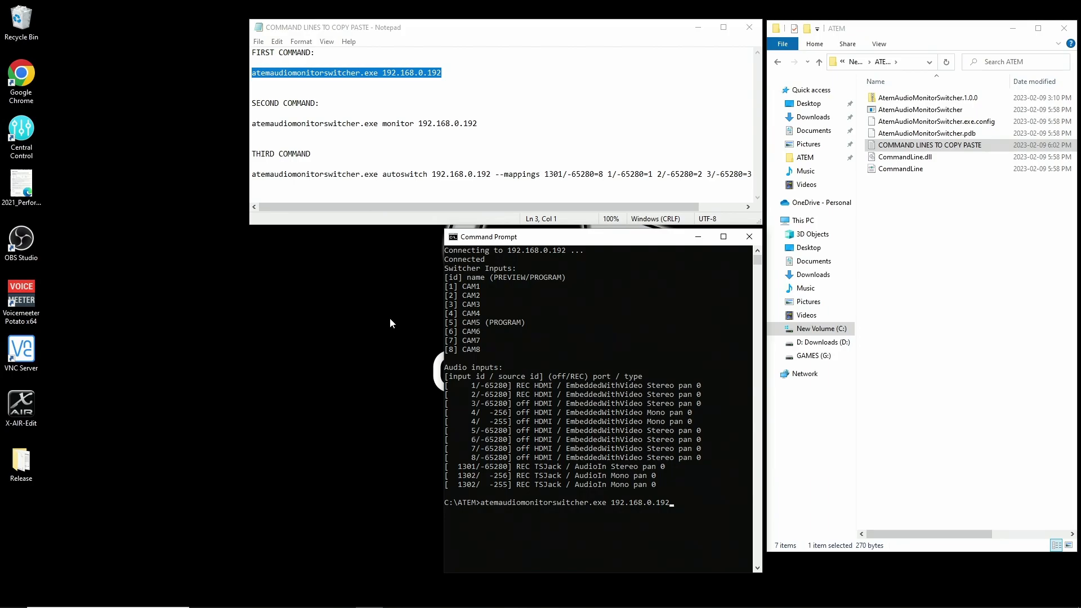
key(Escape)
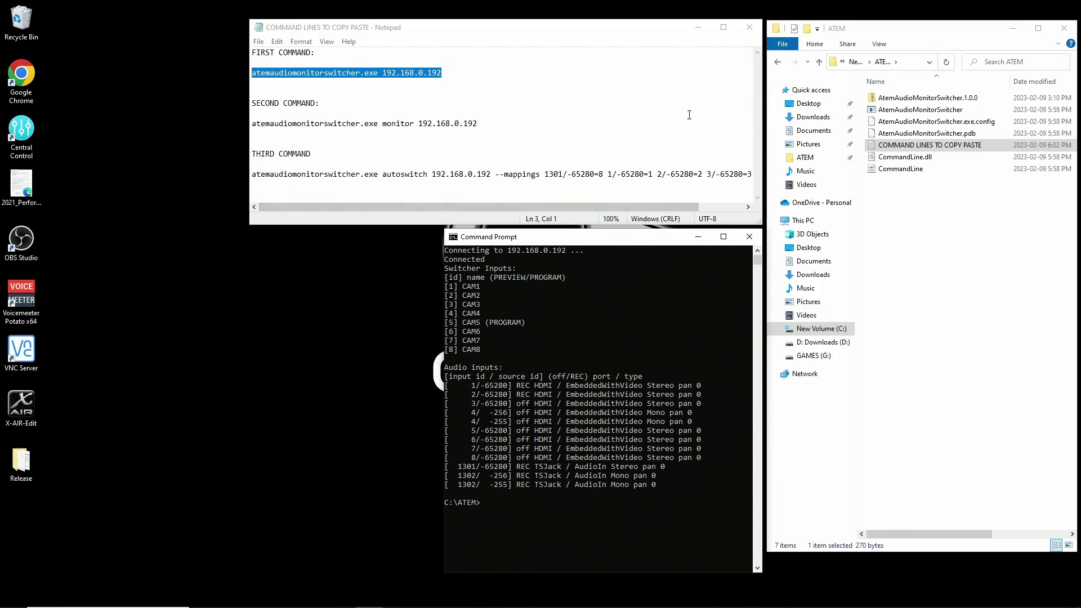
click(698, 27)
Check ATEM Software Control's Split Audio settings showing Input 4 and MIC 2, then minimize it.
click(698, 237)
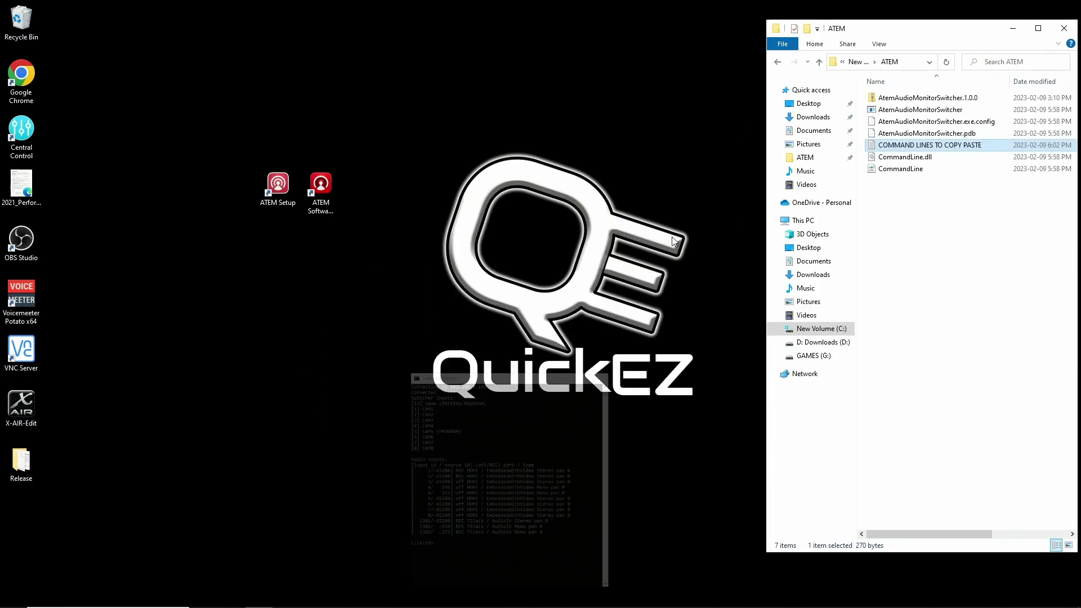
double_click(321, 189)
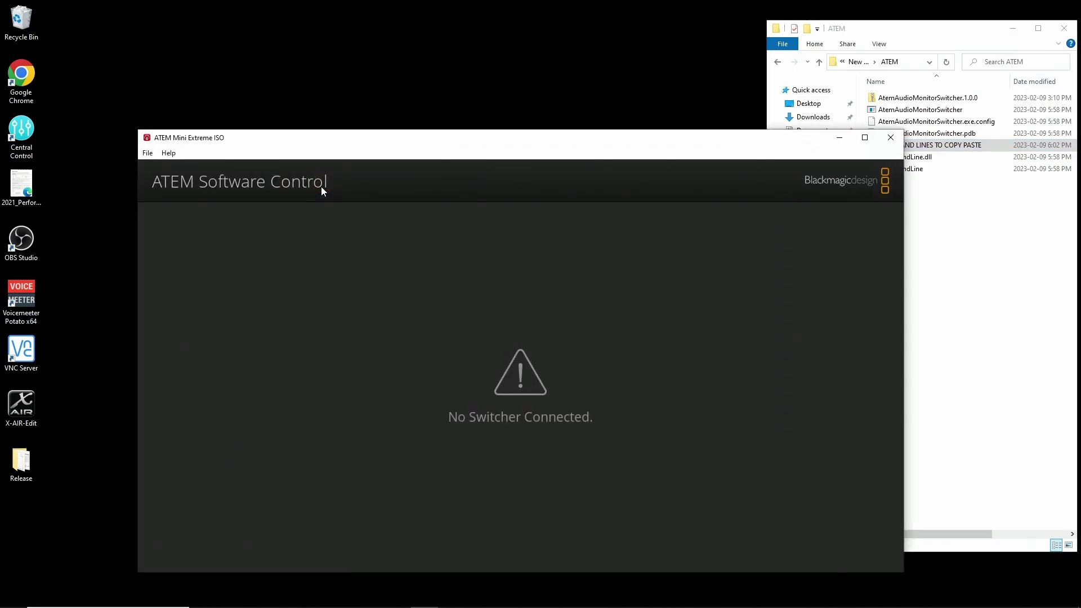
click(151, 558)
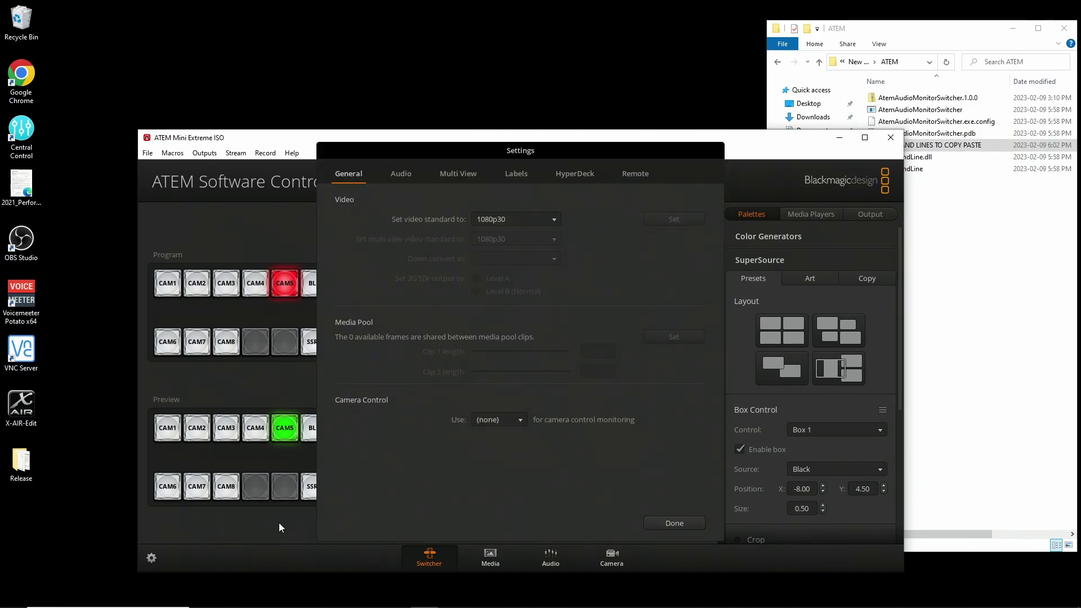
click(410, 173)
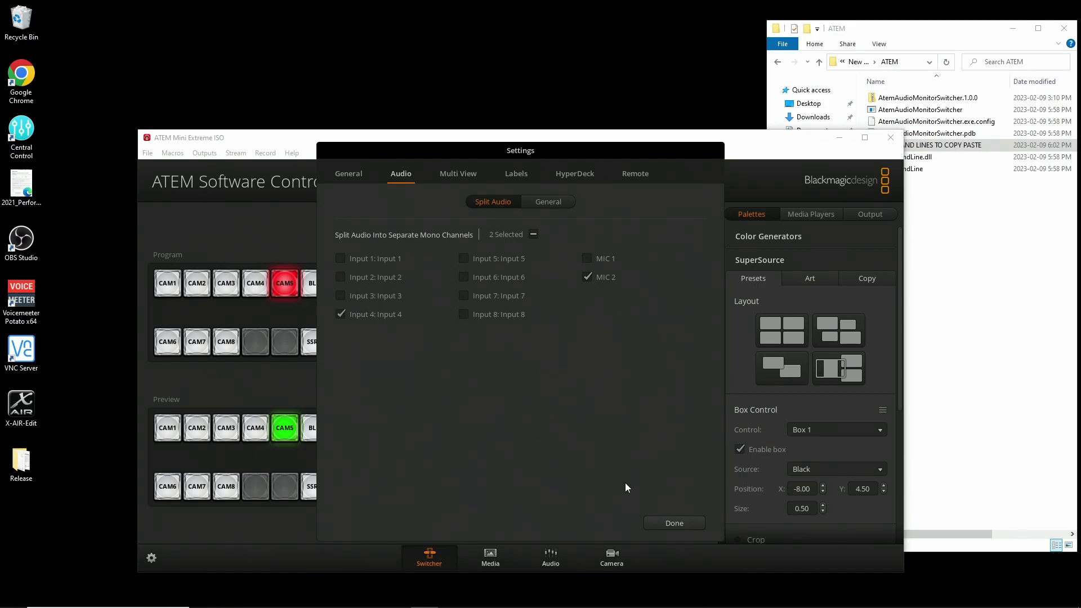
click(682, 523)
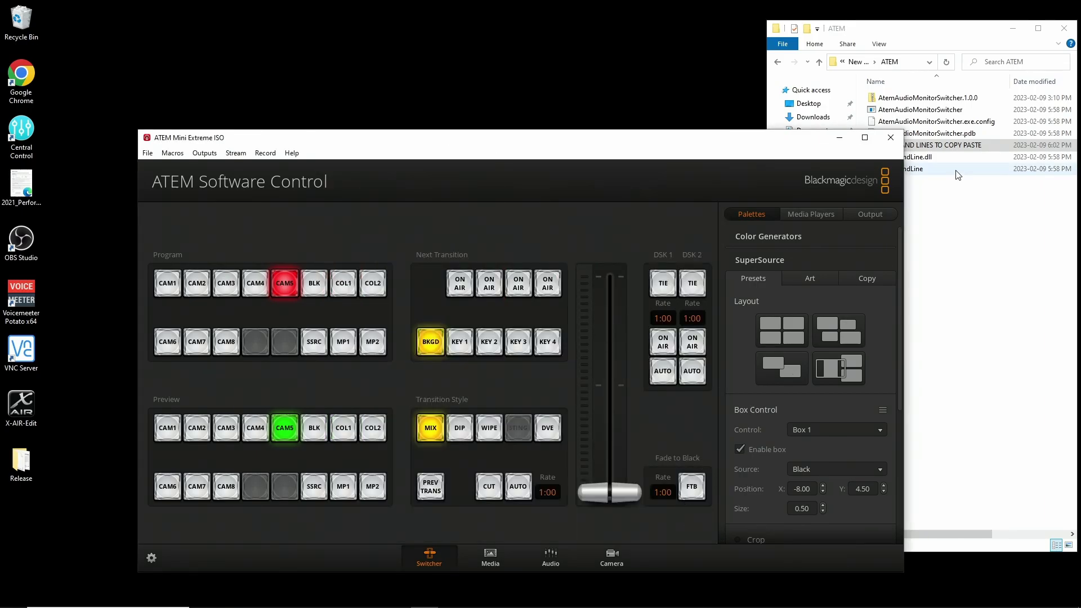
click(840, 137)
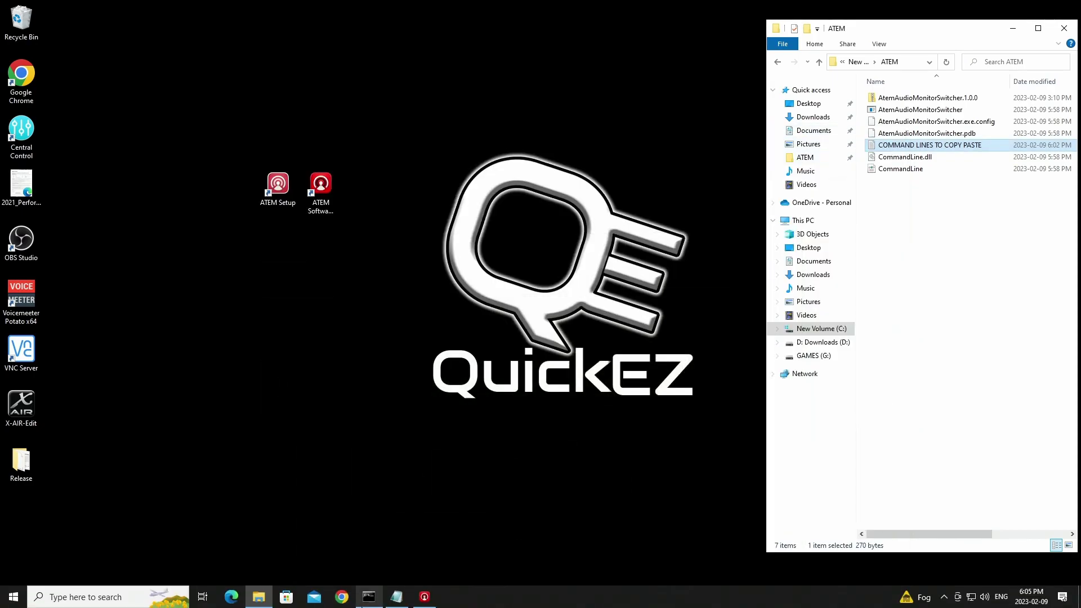
Rerun atemaudiomonitorswitcher.exe 192.168.0.192 and highlight the two input 4 audio lines.
click(364, 598)
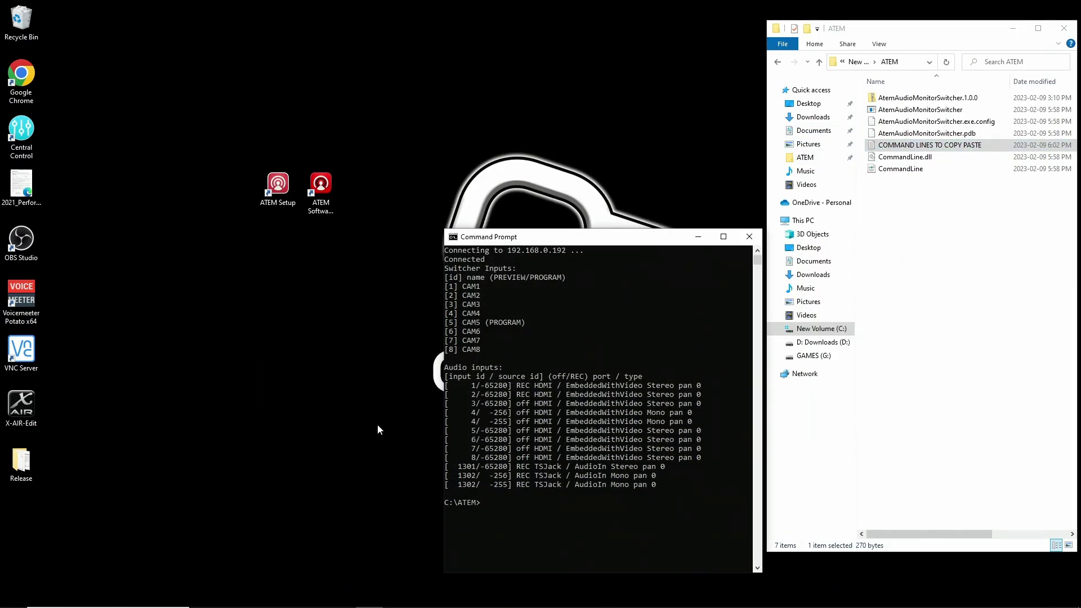
text(atemaudiomonitorswitcher.exe 192.168.0.192)
key(Return)
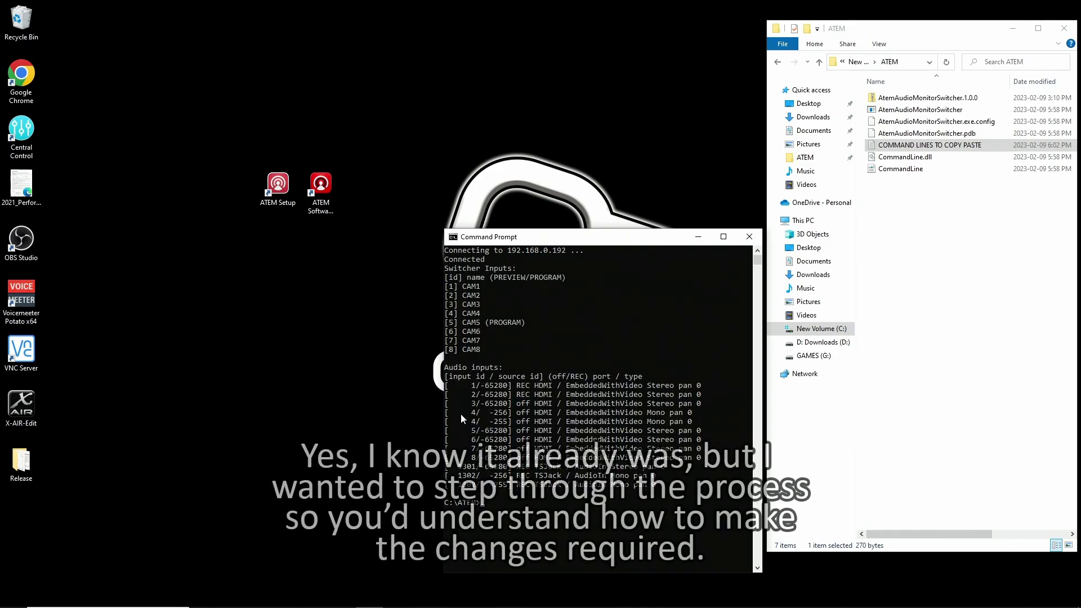
drag(455, 413, 693, 420)
click(676, 413)
drag(474, 414, 700, 428)
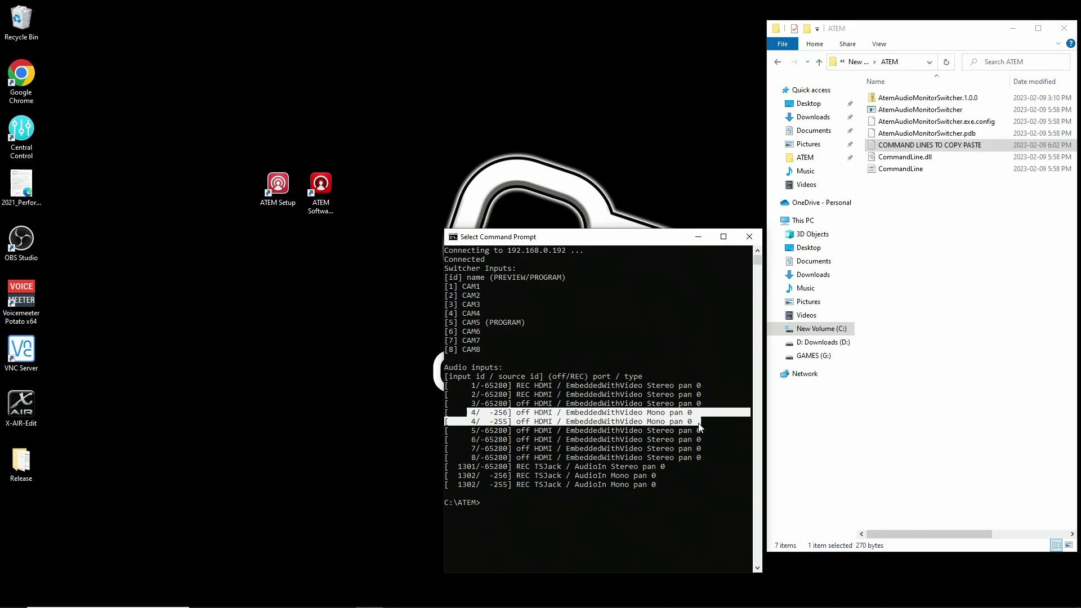
click(698, 448)
Copy the second Notepad command and open a new Command Prompt beside the first console.
click(383, 597)
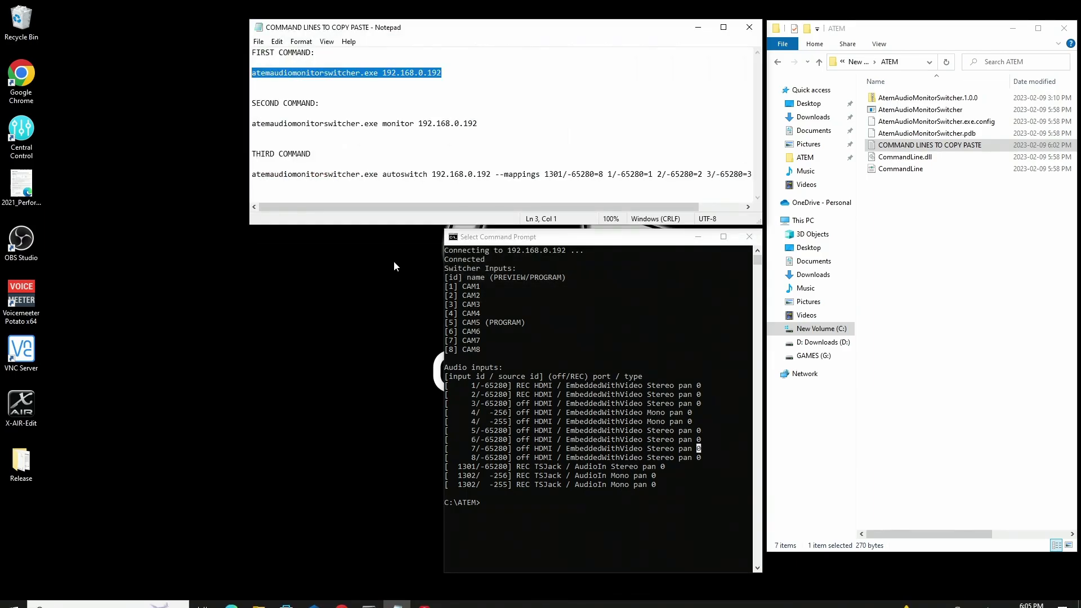
drag(494, 128, 231, 126)
key(ctrl+c)
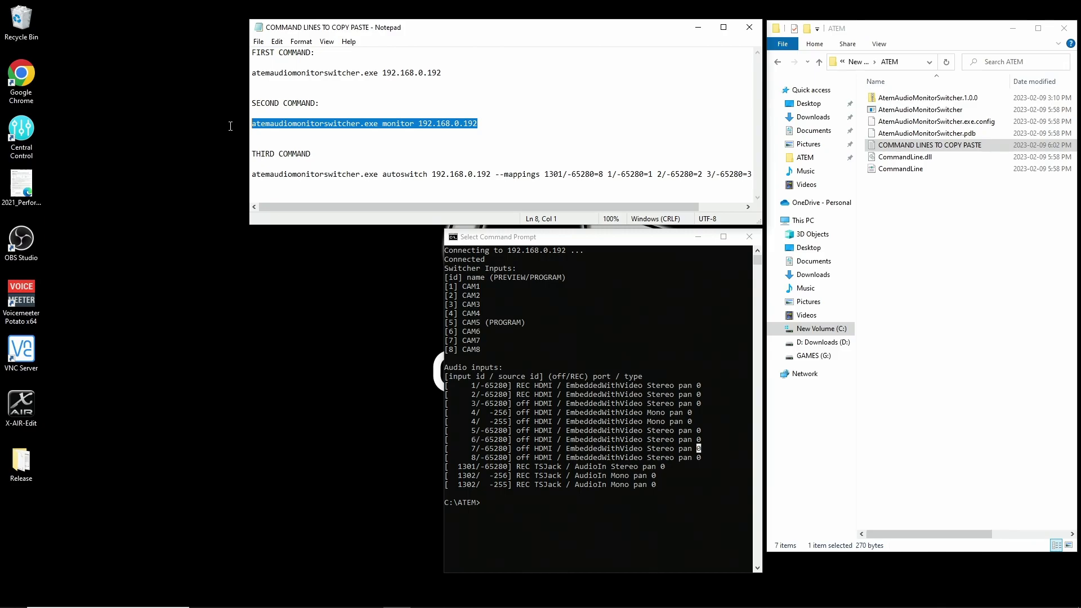
key(super)
text(cmd)
key(Return)
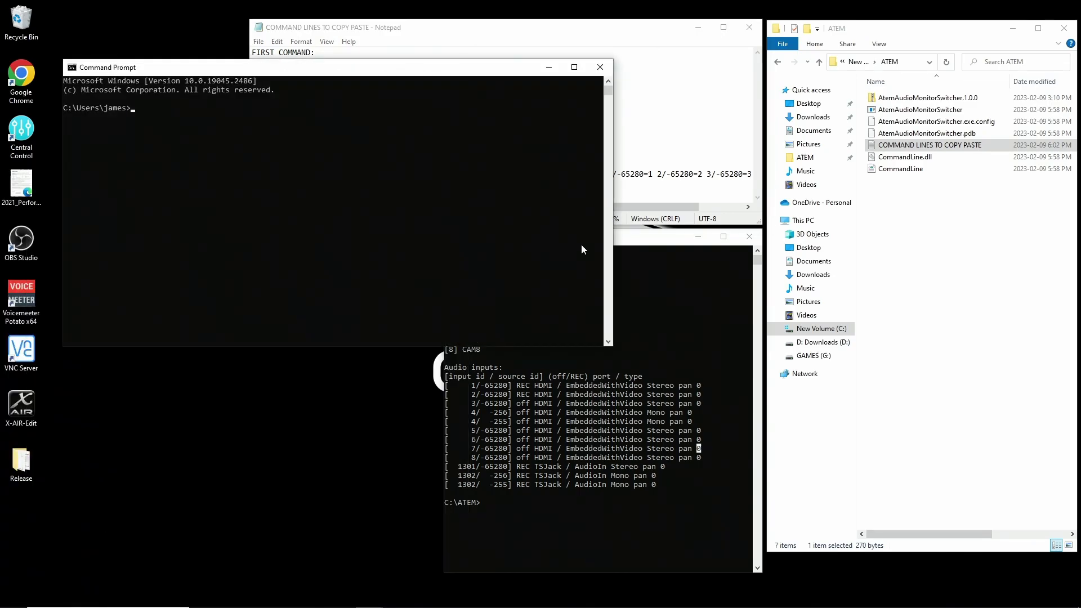
drag(621, 347, 345, 345)
drag(225, 67, 150, 283)
drag(515, 260, 425, 270)
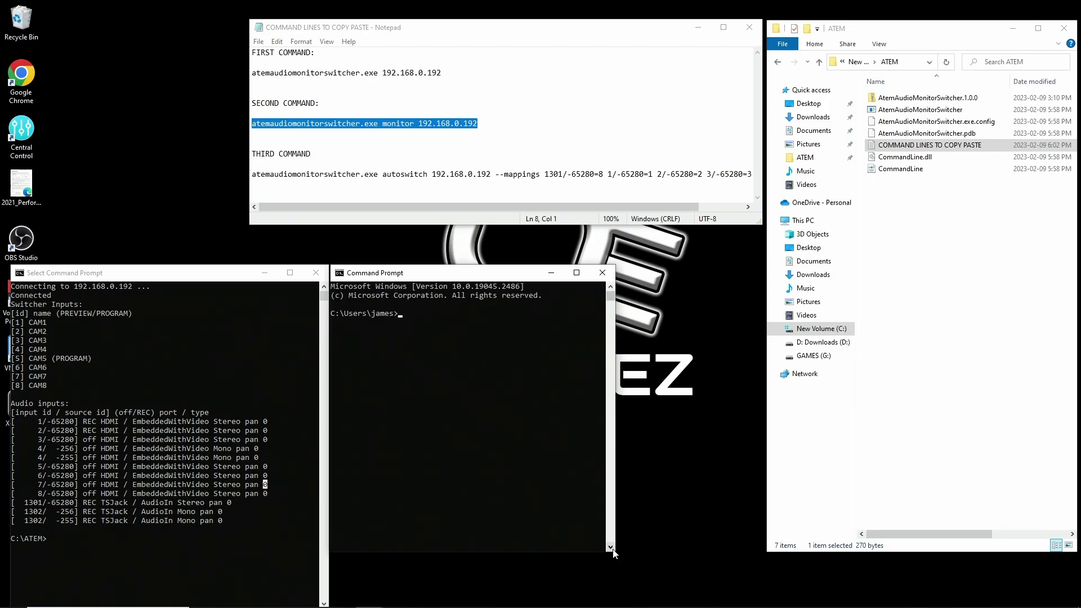
drag(610, 543, 621, 605)
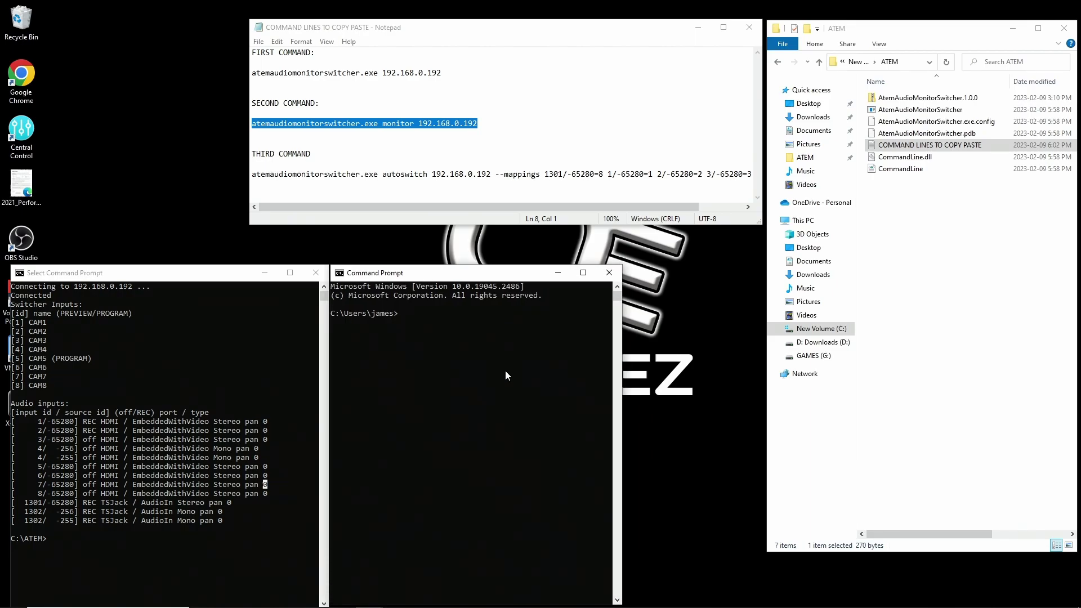
Change the new console to C:\ATEM with CD.., CD.., CD ATEM and paste the monitor command.
text(CD..)
key(Return)
text(CD..)
key(Return)
text(CD ATEM)
key(Return)
key(ctrl+v)
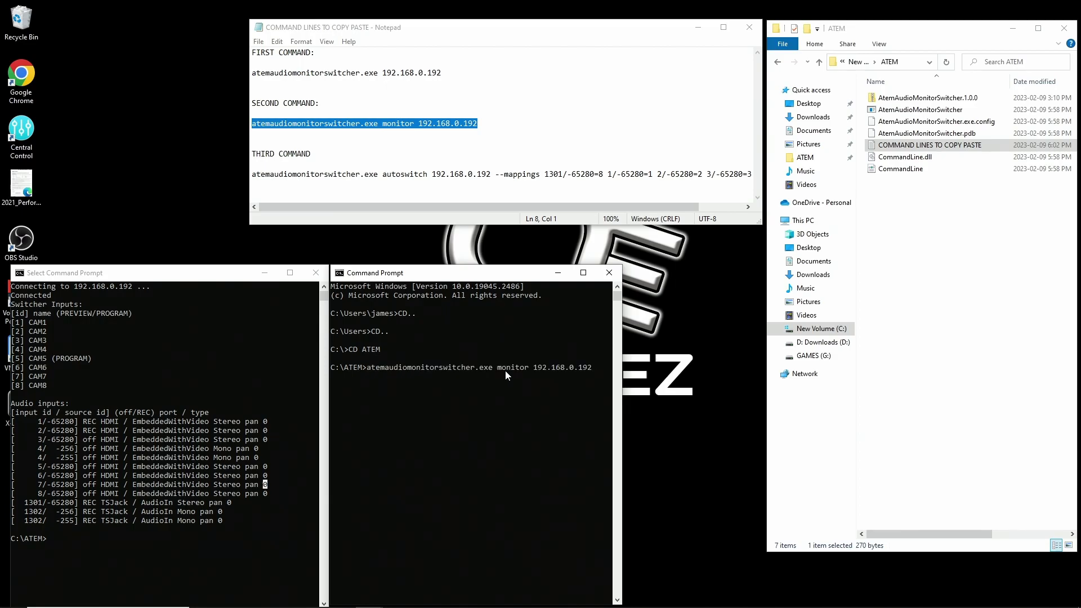
Run the monitor command, then delete the stray space in Notepad's program name and save.
key(Return)
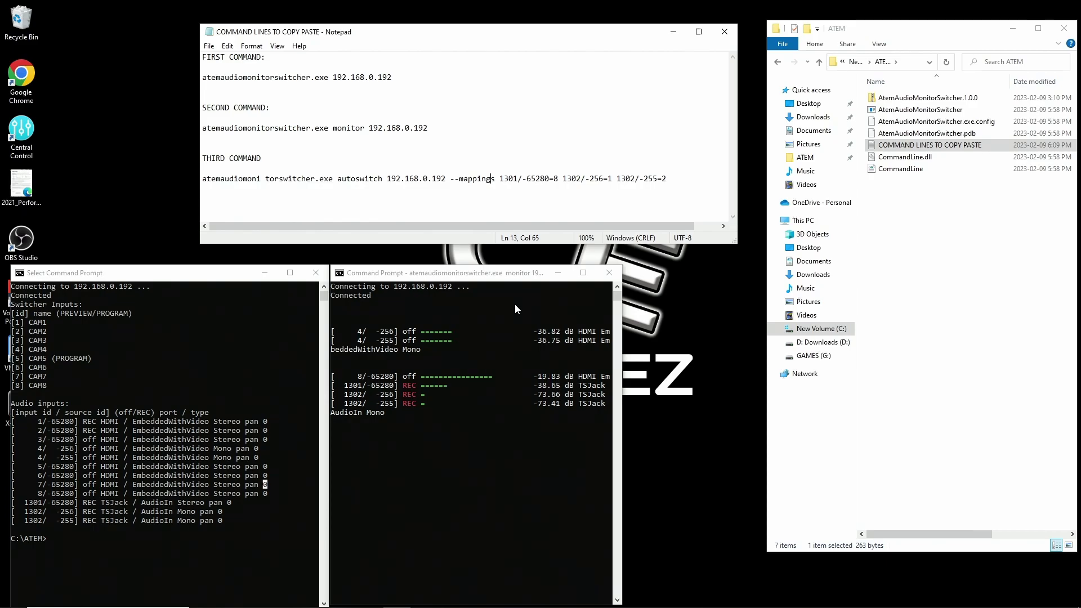
click(267, 179)
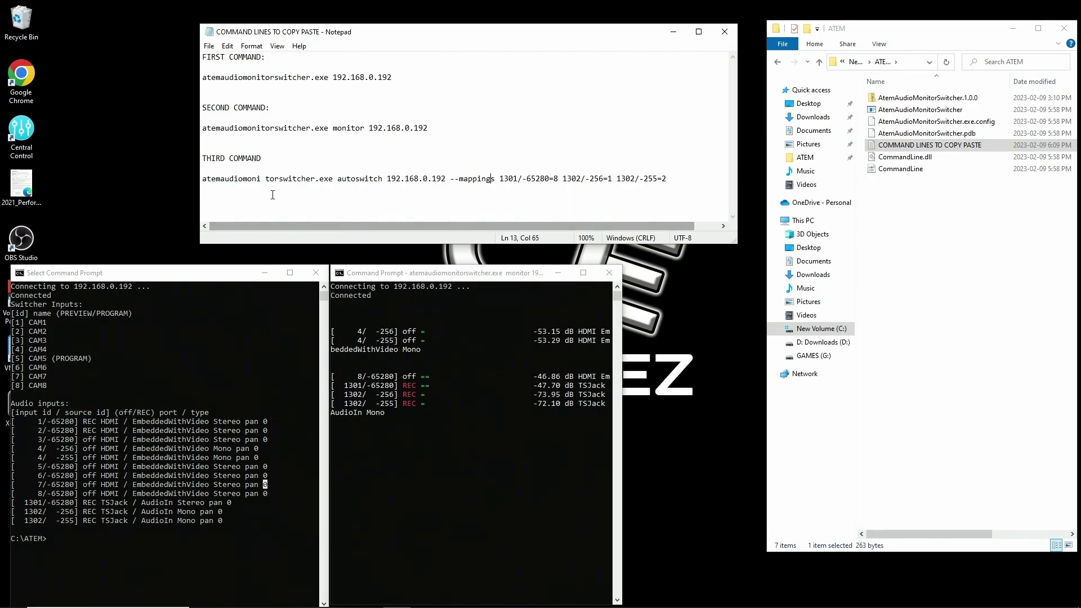
key(BackSpace)
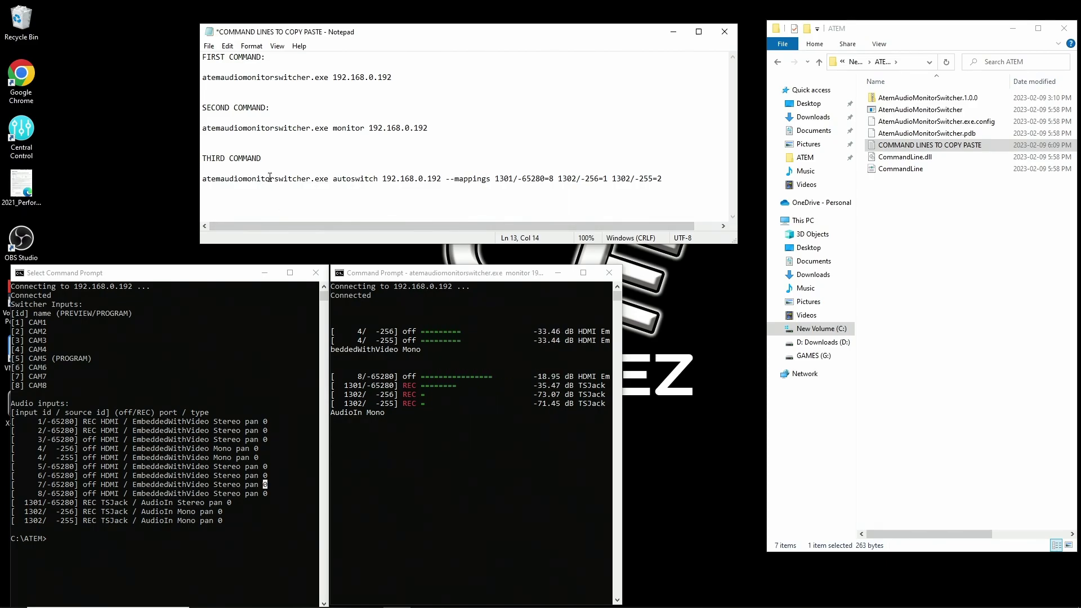
key(ctrl+s)
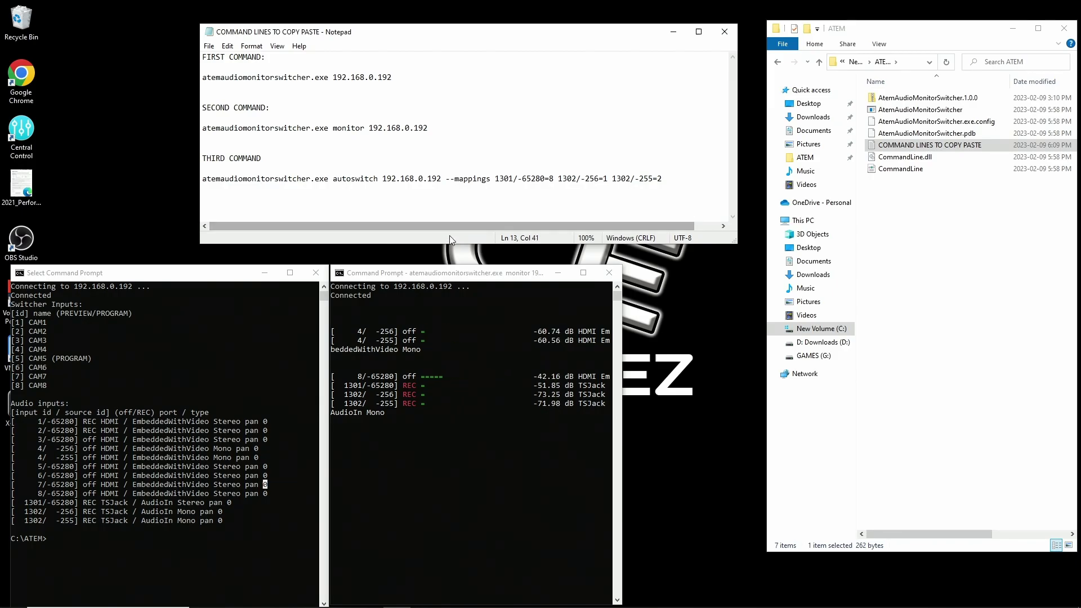
Select the third command with mappings 1301/-65280=8 1302/-256=1 1302/-255=2 in Notepad.
click(378, 217)
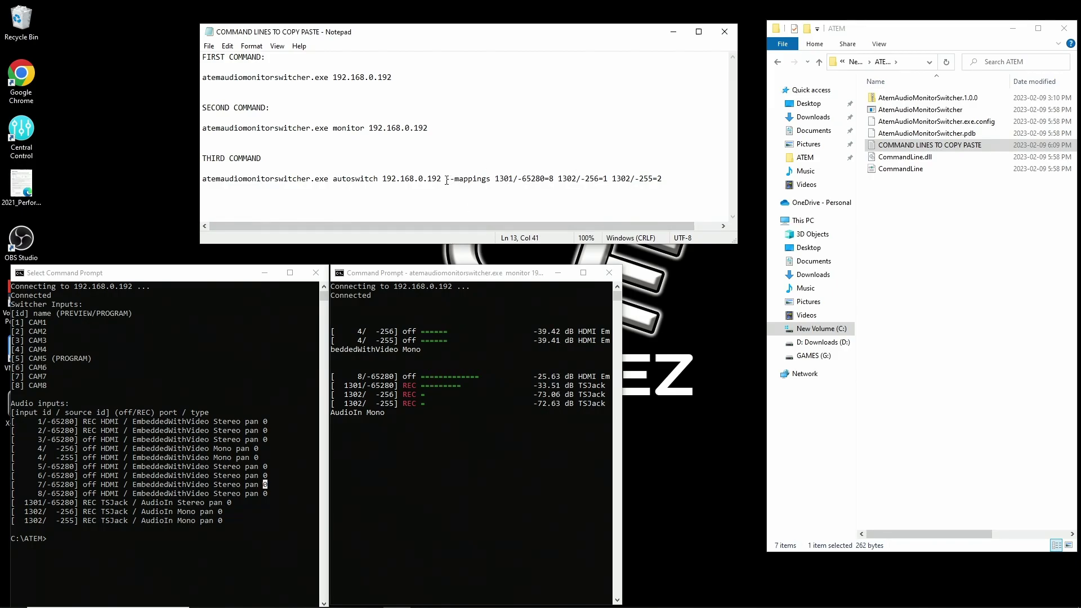
drag(446, 178, 670, 181)
click(680, 200)
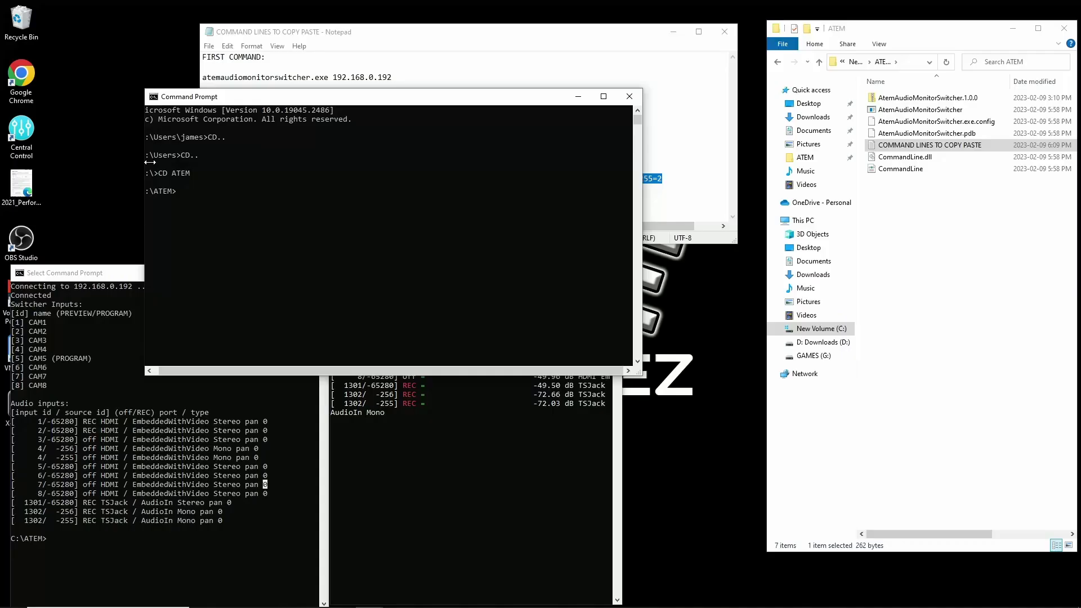
Place the third console full-height at the bottom right, then paste and run the autoswitch command.
drag(434, 100, 741, 276)
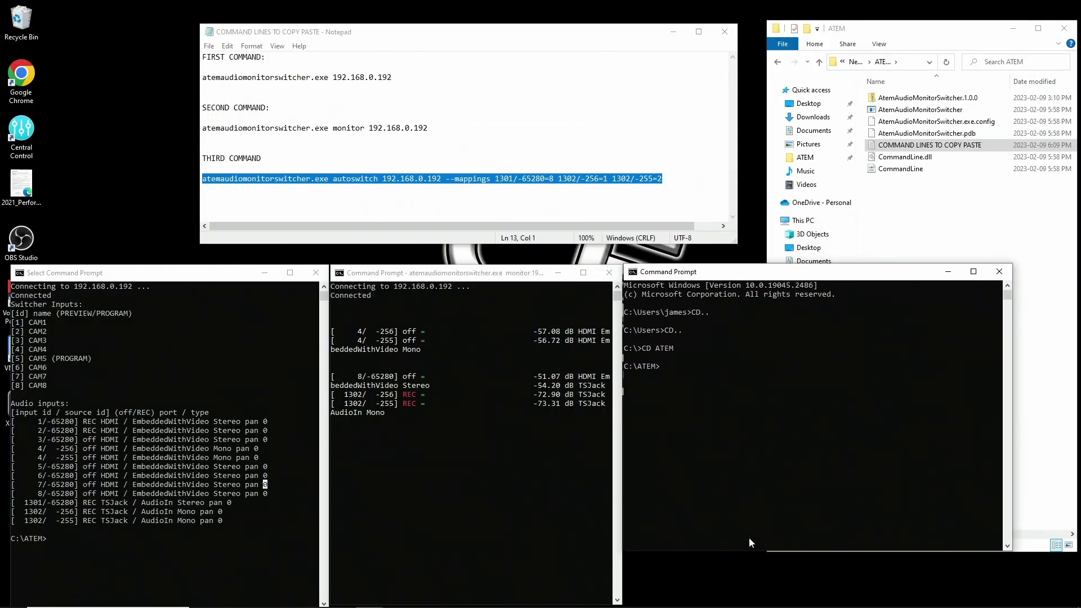
drag(750, 552, 755, 566)
drag(819, 12, 820, 272)
text(atemaudiomonitorswitcher.exe autoswitch 192.168.0.192 --mappings 1301/-65280=8 1302/-256=1 1302/-255=2)
key(Return)
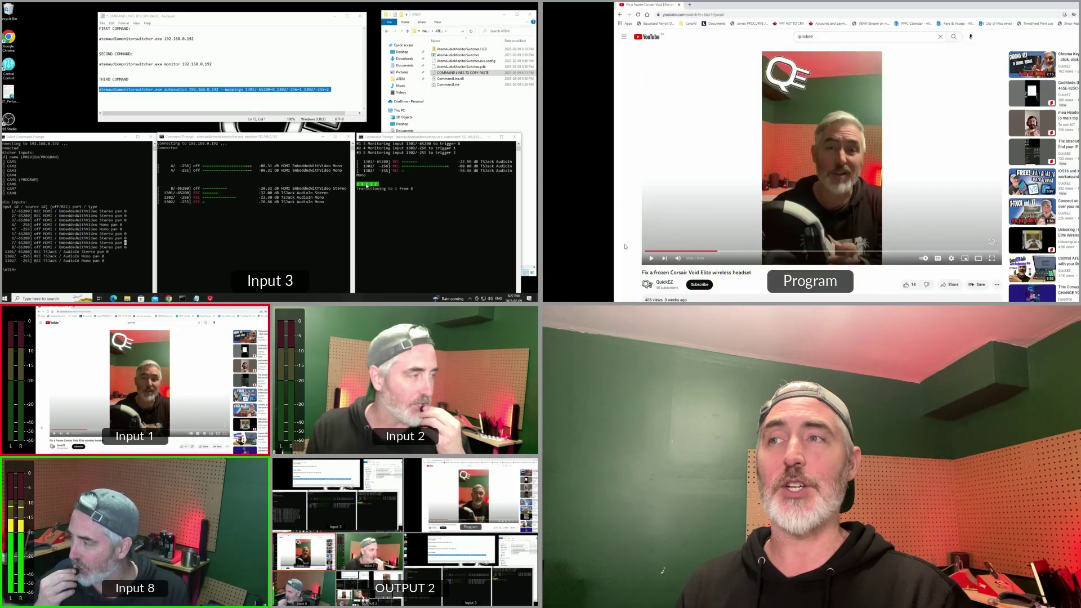
Play the YouTube clip so the audio triggers camera cuts between inputs 1 and 8.
key(k)
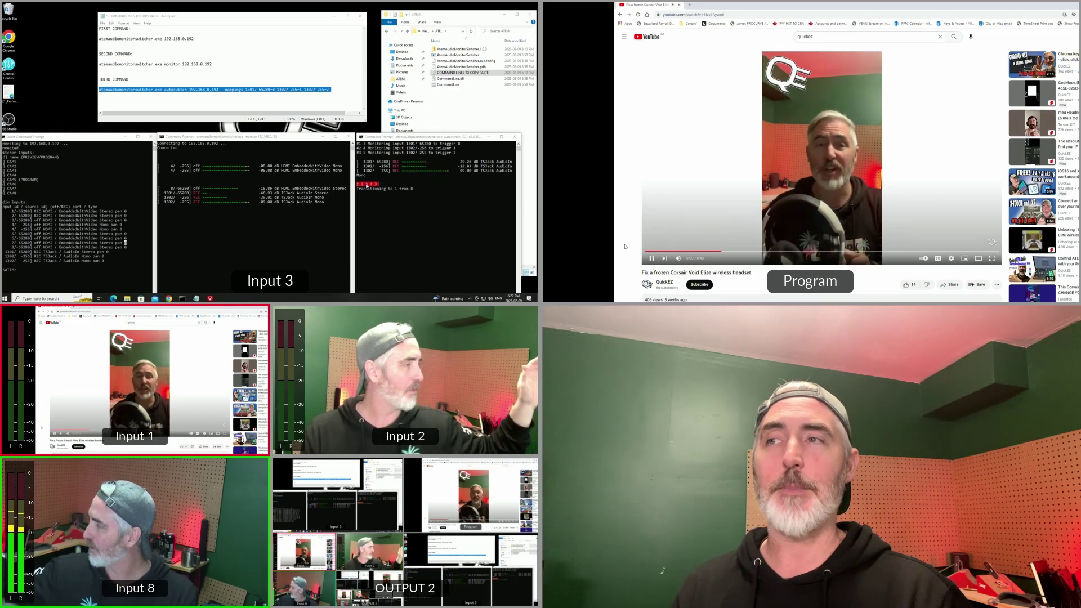